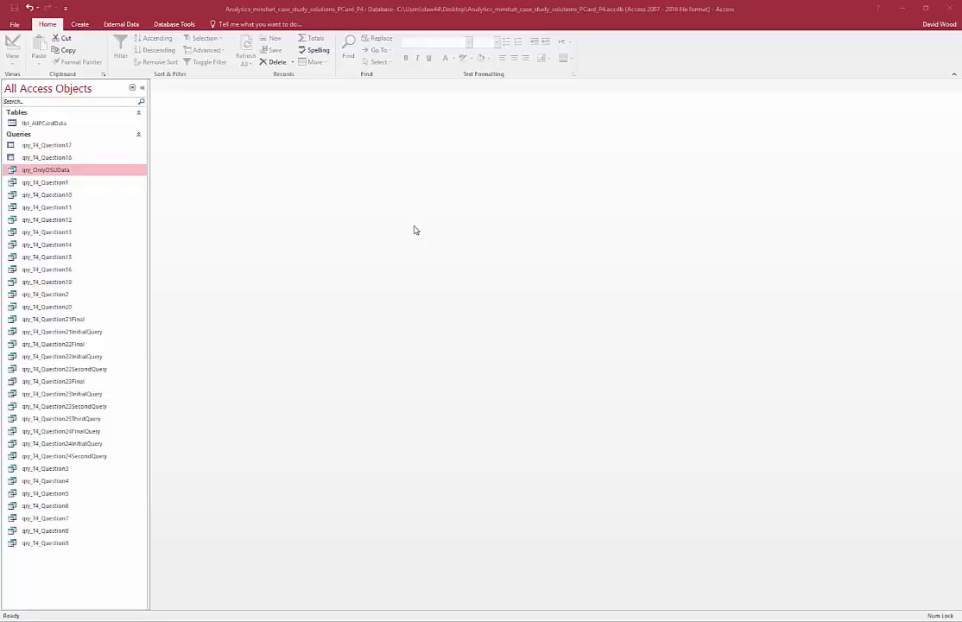
Start a Query Design based on qry_OnlyOSUData and enlarge its field list to show every field.
click(79, 24)
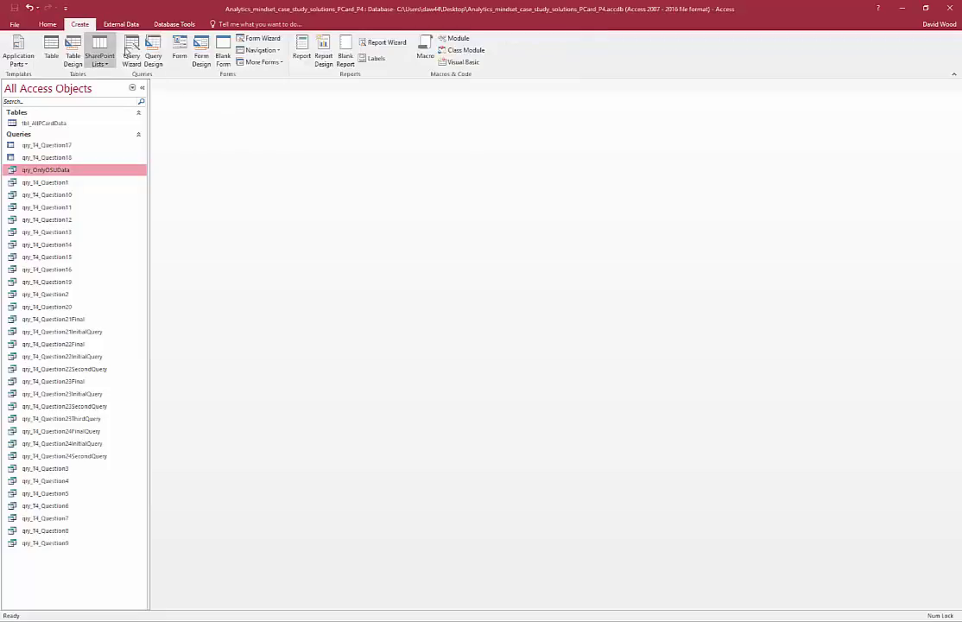
click(153, 52)
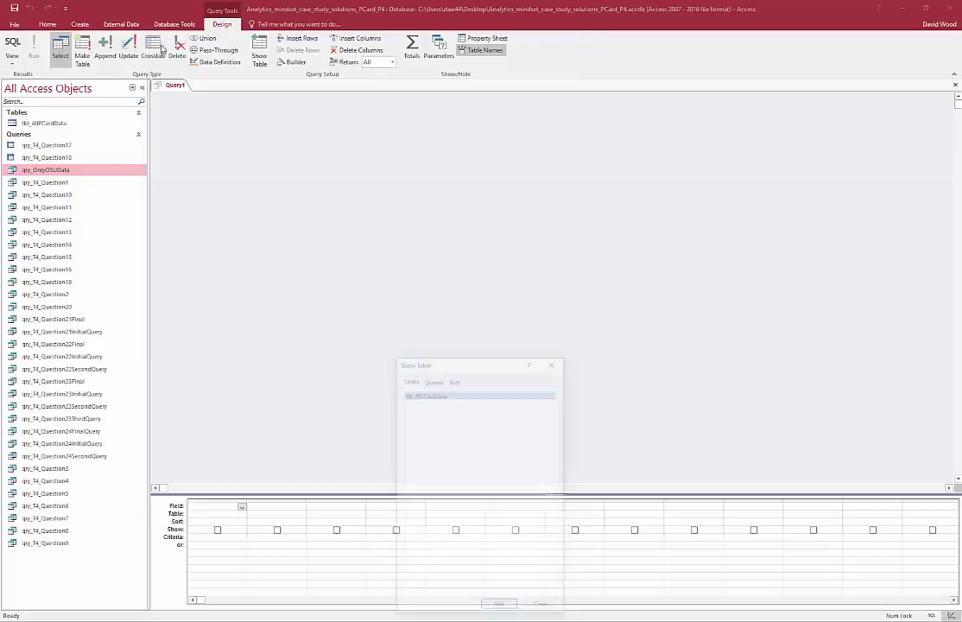
click(435, 380)
double_click(436, 392)
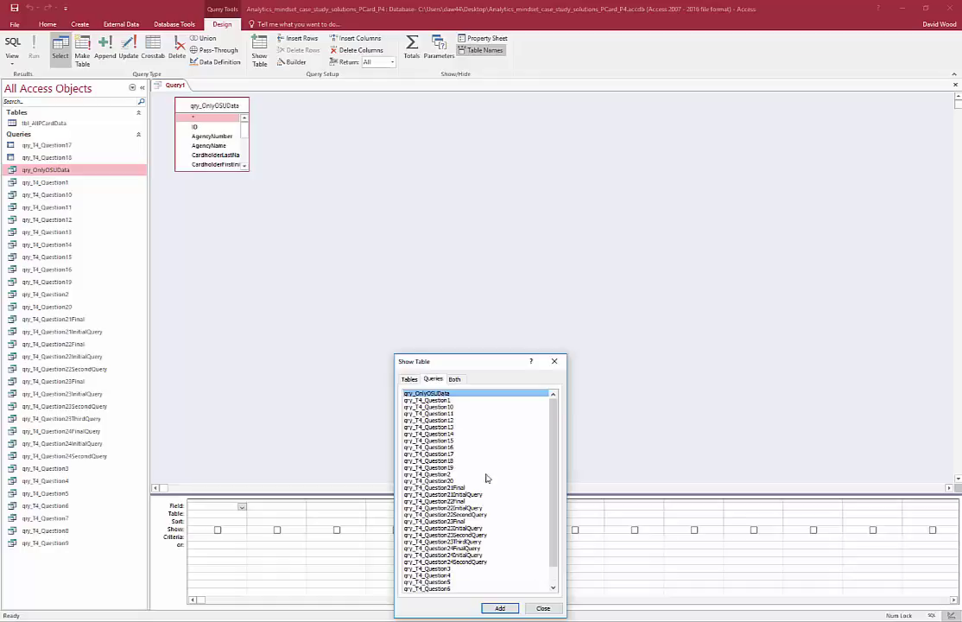
click(543, 610)
drag(248, 169, 355, 326)
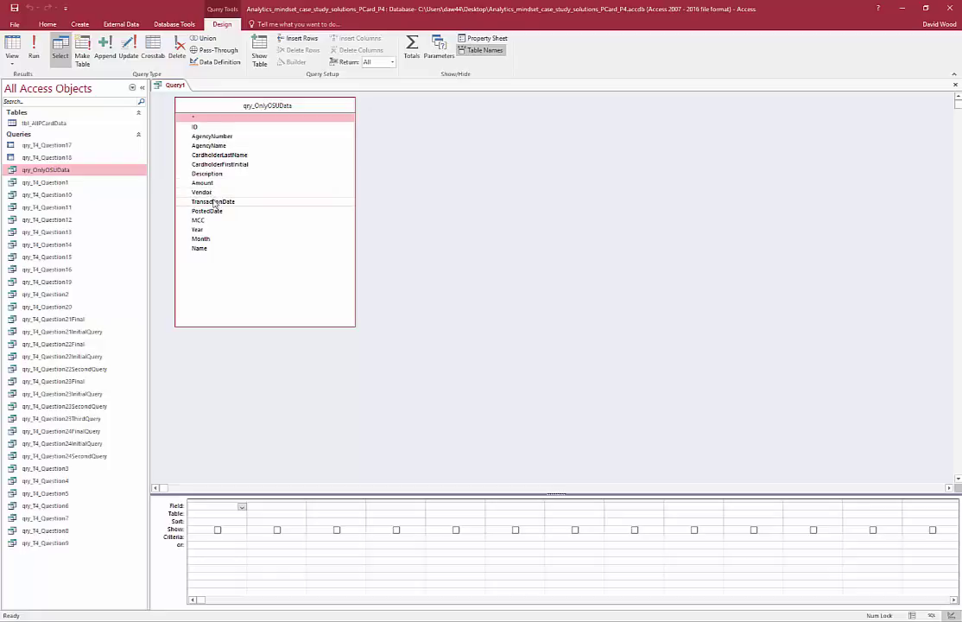
Add ID, Vendor and TransactionDate to the grid and preview the records in Datasheet view.
double_click(196, 117)
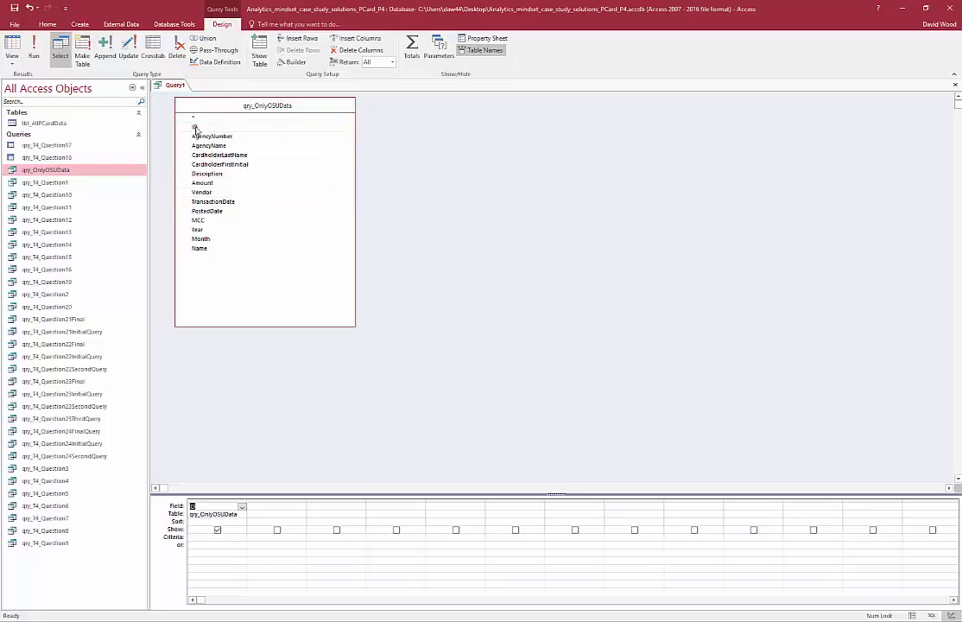
double_click(203, 191)
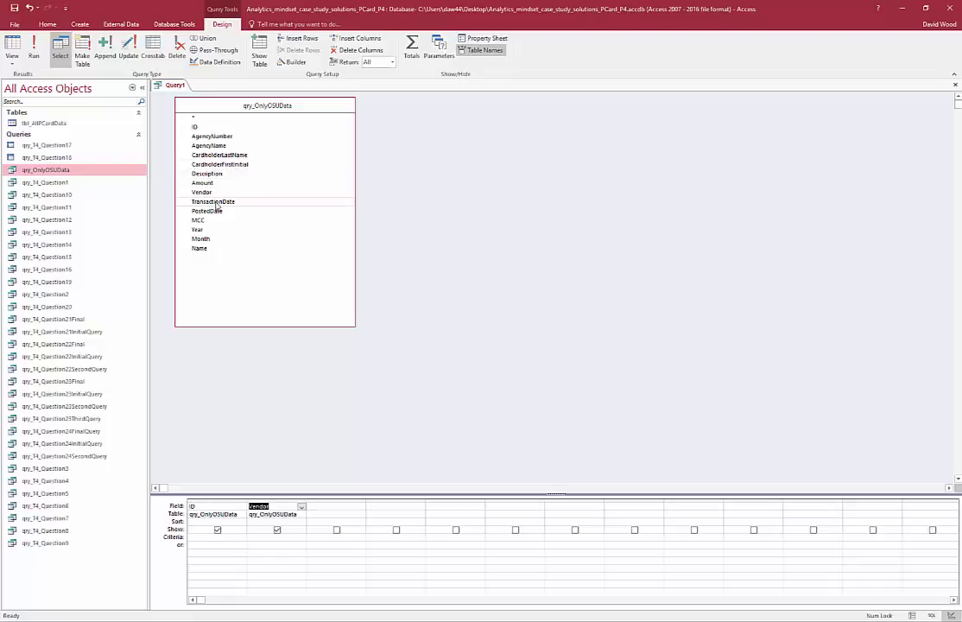
double_click(216, 202)
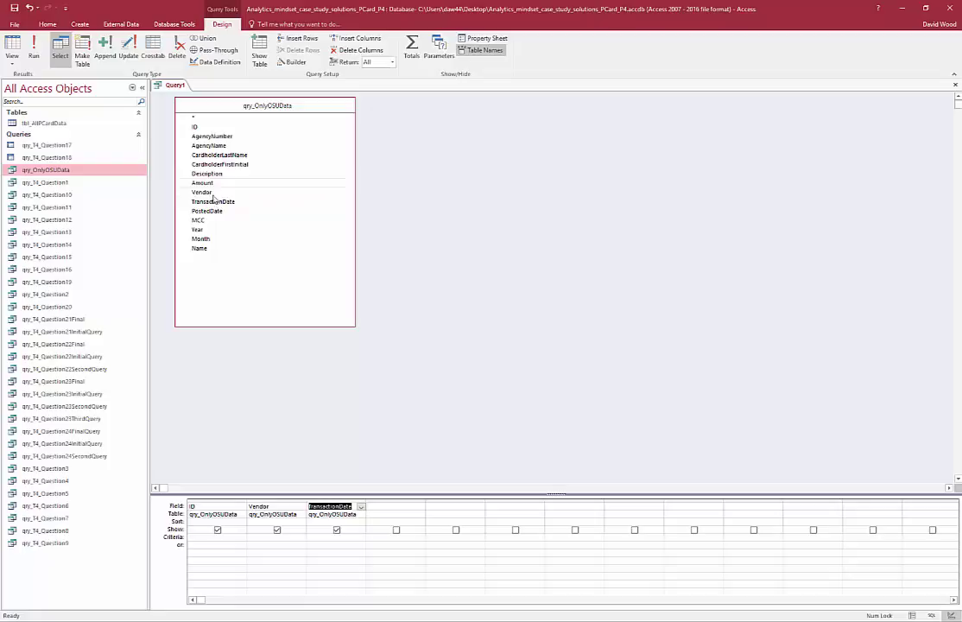
click(395, 507)
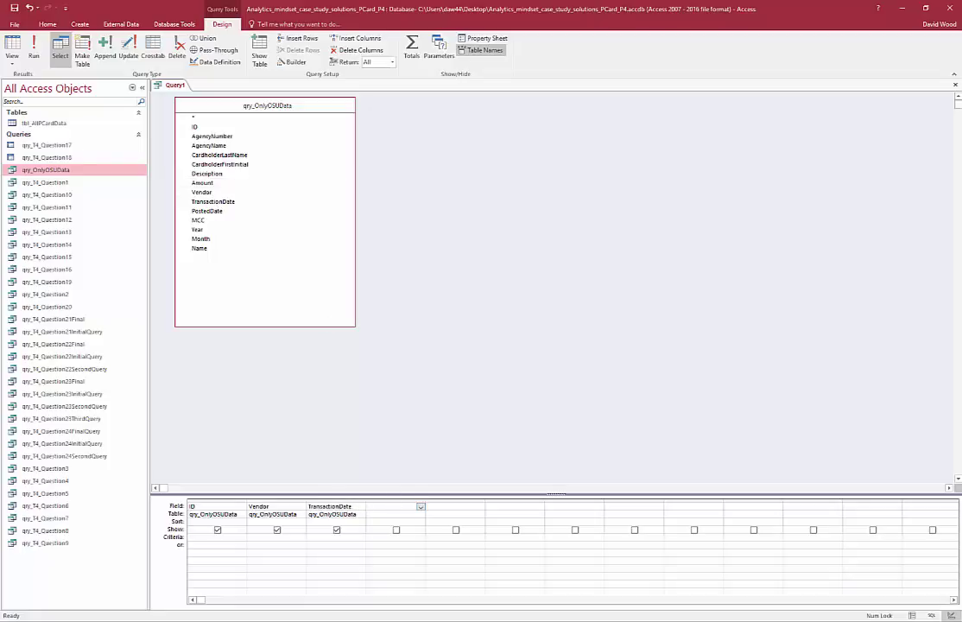
click(10, 50)
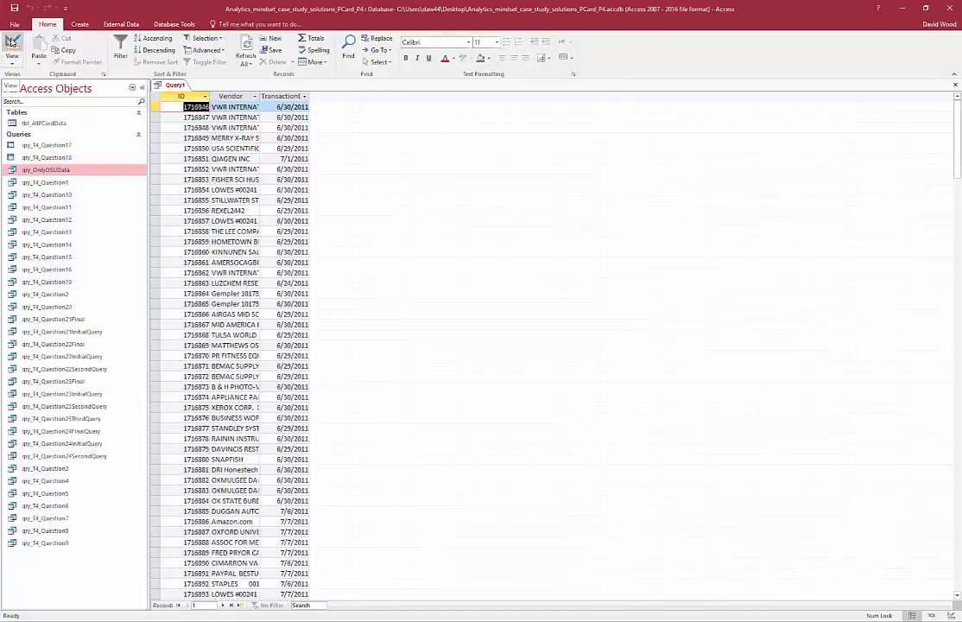
click(11, 41)
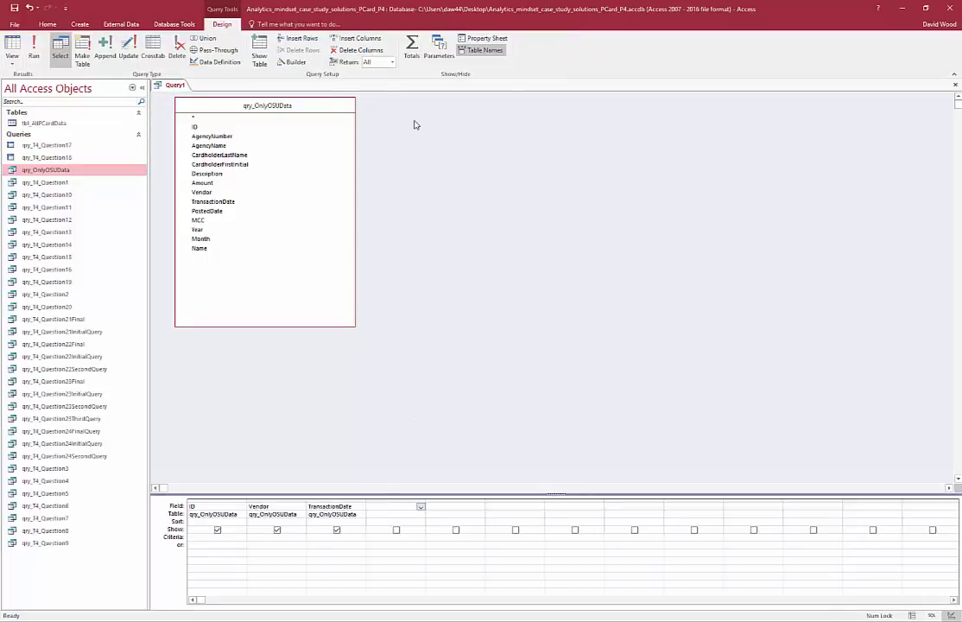
Begin the HighRisk: IIF( expression in Expression Builder using qry_OnlyOSUData's TransactionDate field.
click(292, 62)
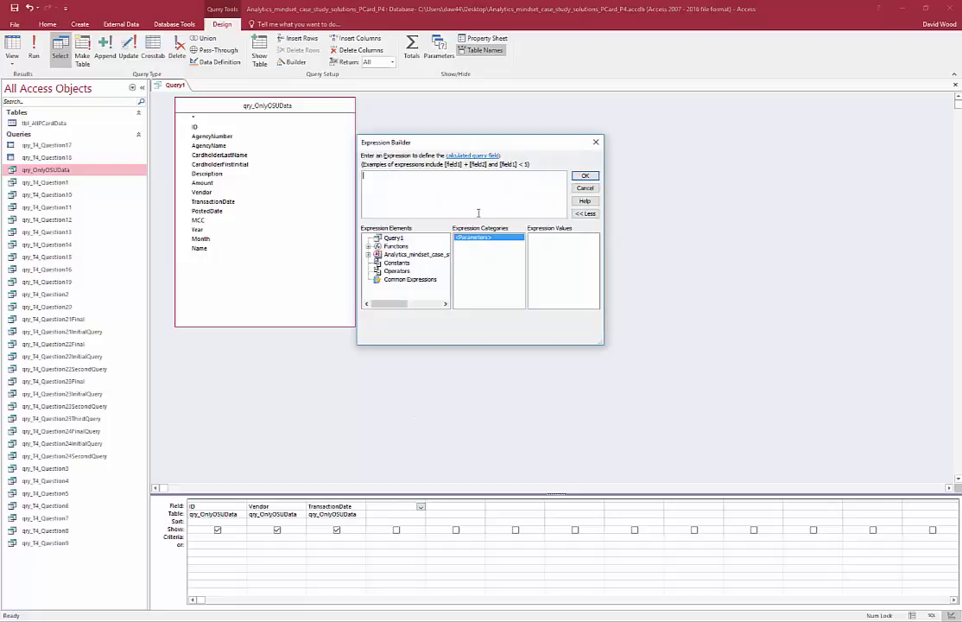
text(HighRisk: IIF)
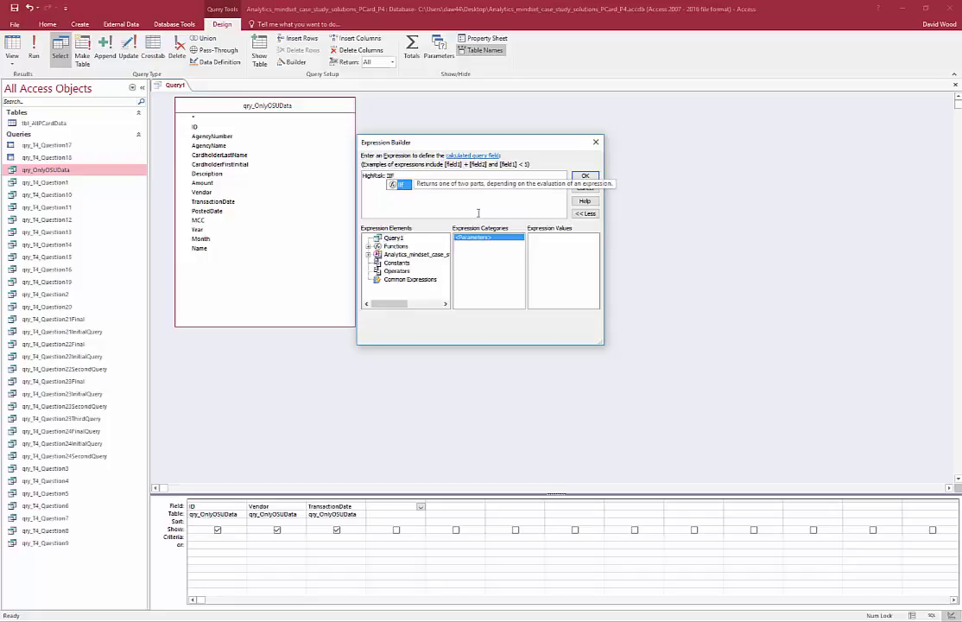
text(()
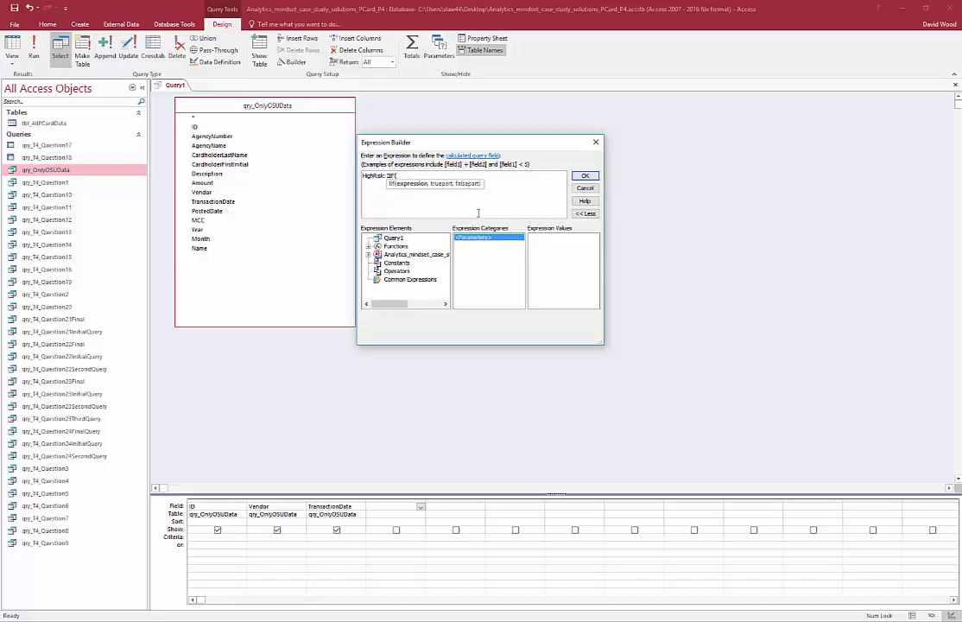
click(368, 255)
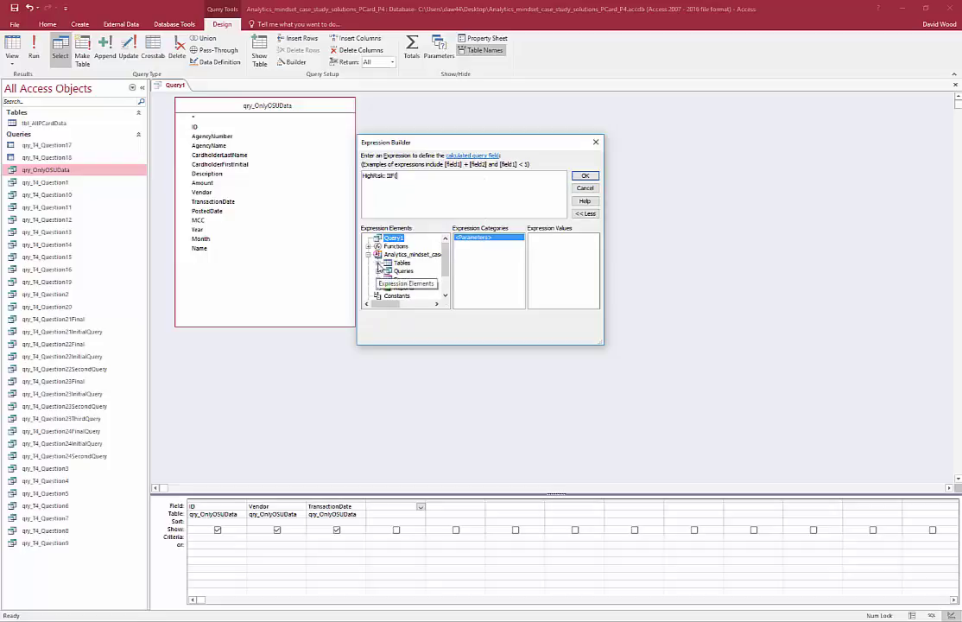
click(378, 270)
click(406, 247)
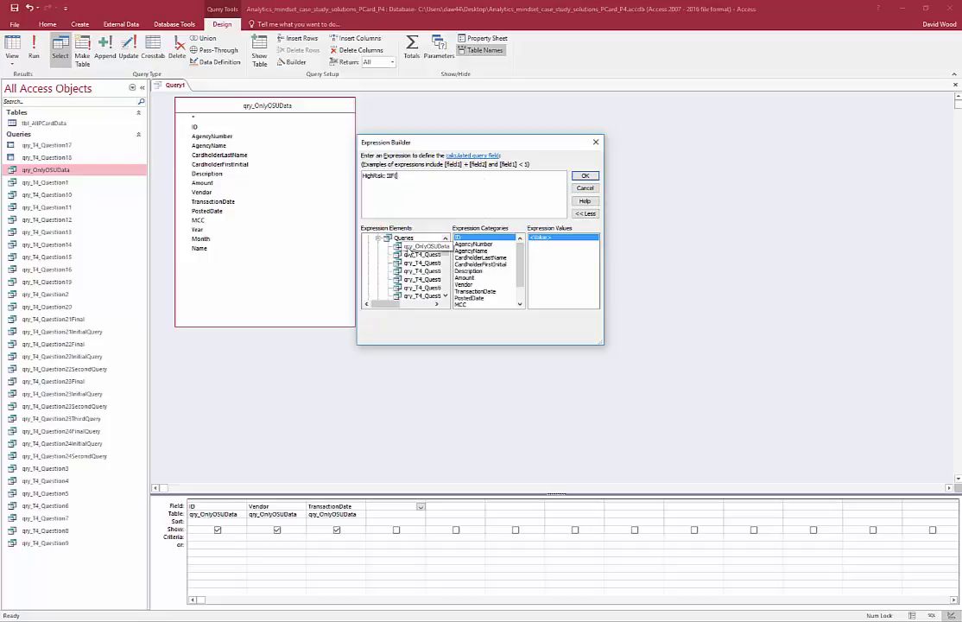
double_click(475, 291)
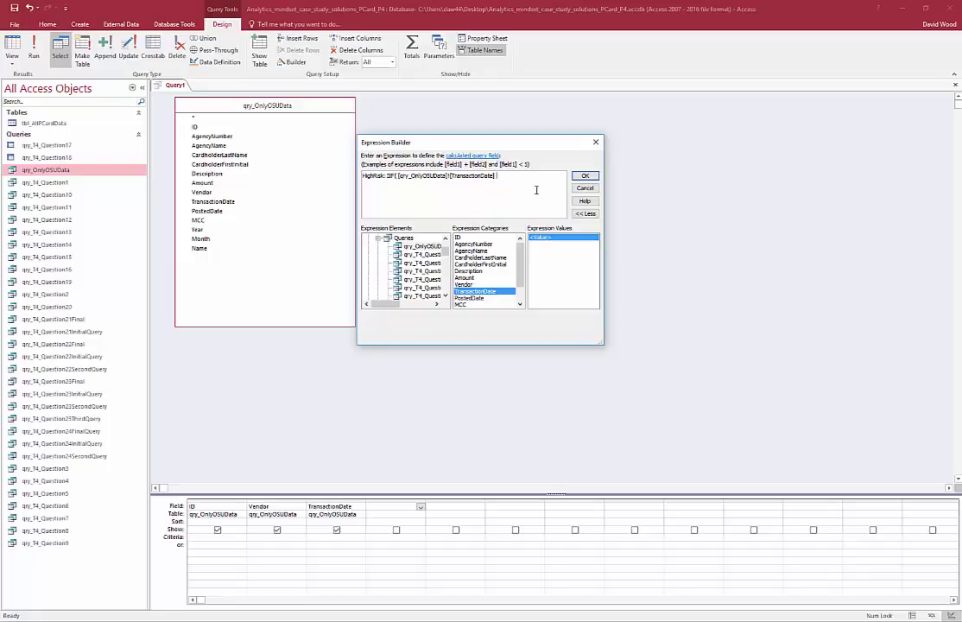
text(<=)
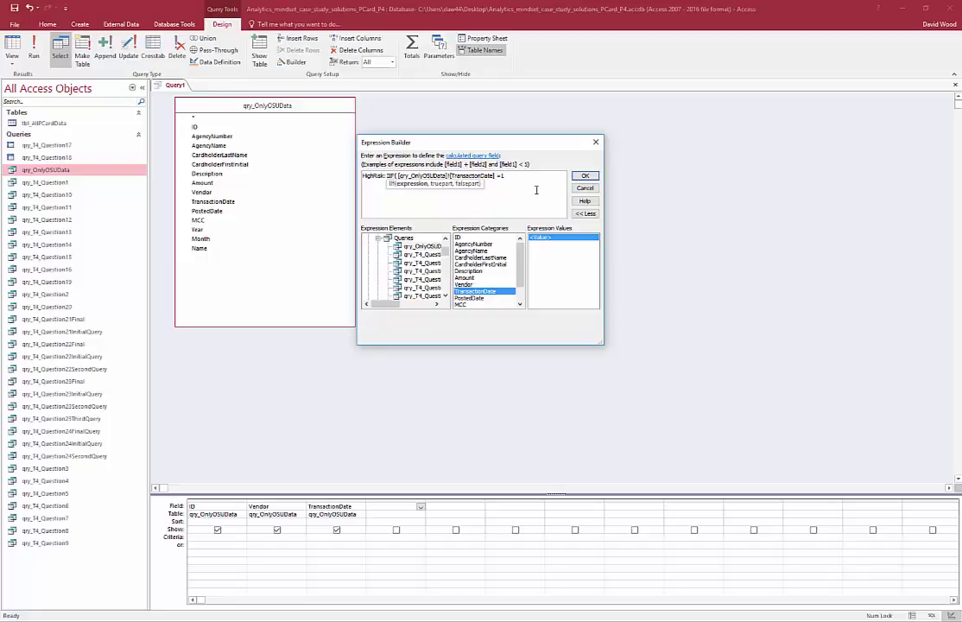
text(11,)
Wrap TransactionDate in Month() and finish with "High Risk" and "Low Risk" results.
click(396, 176)
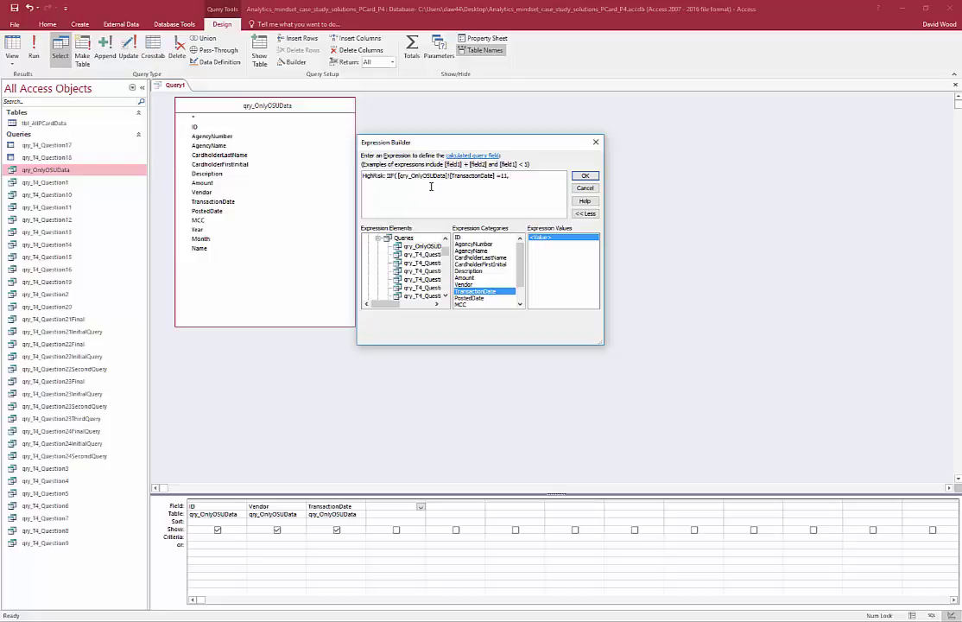
text(month()
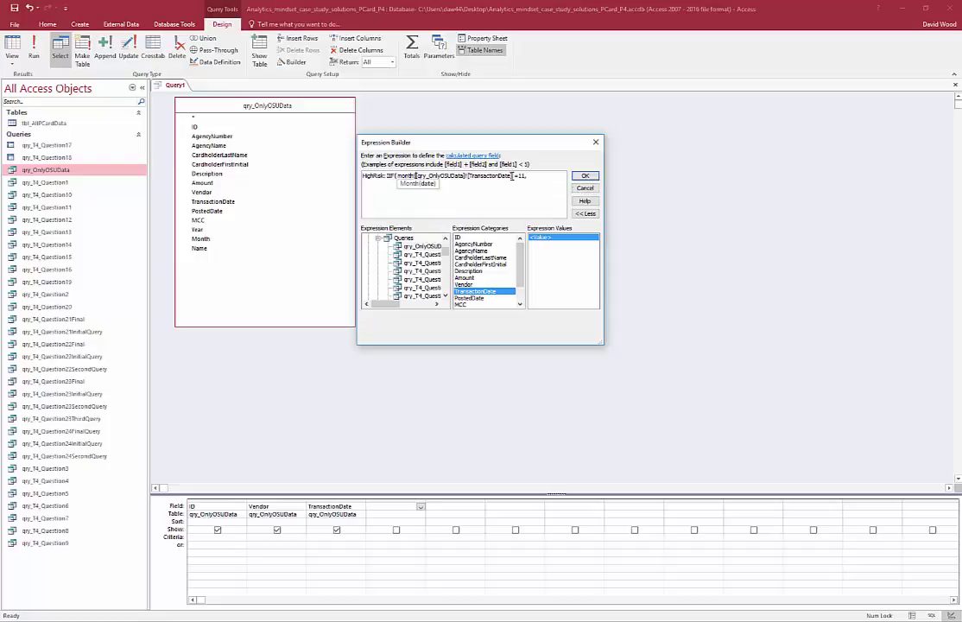
click(513, 176)
text())
text(")
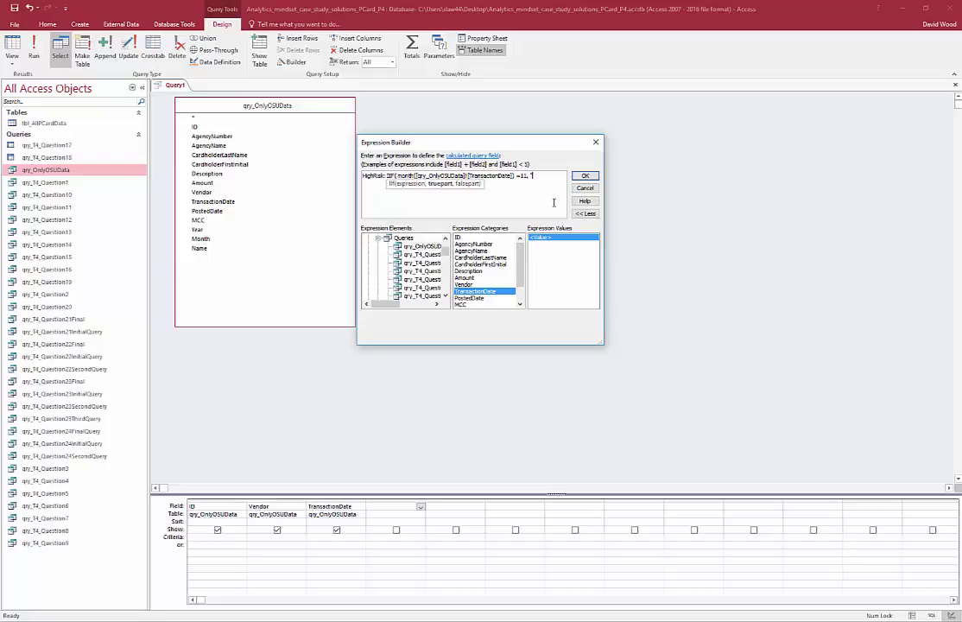
text(High Risk", "Low Risk)
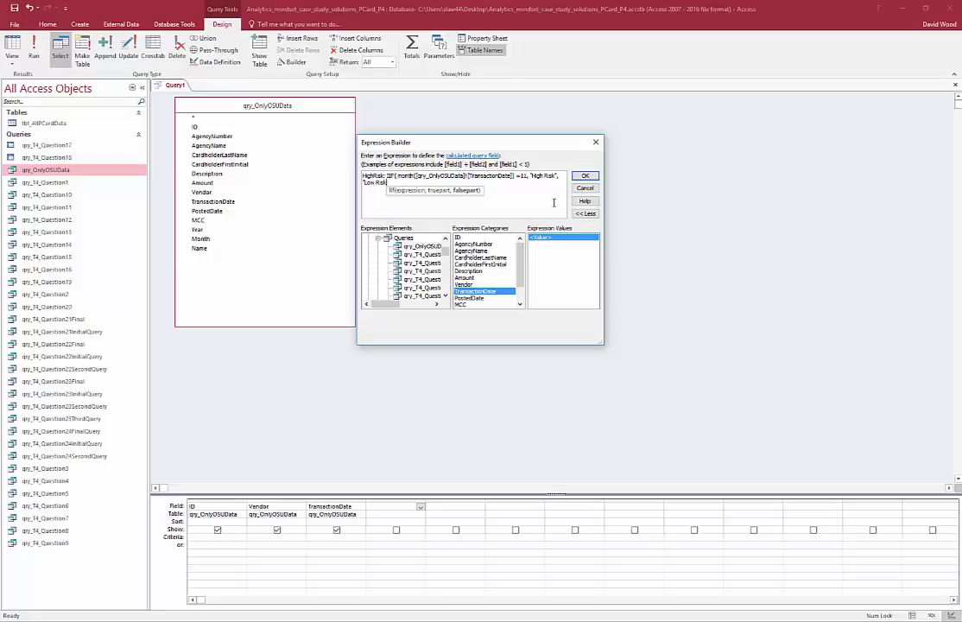
text("))
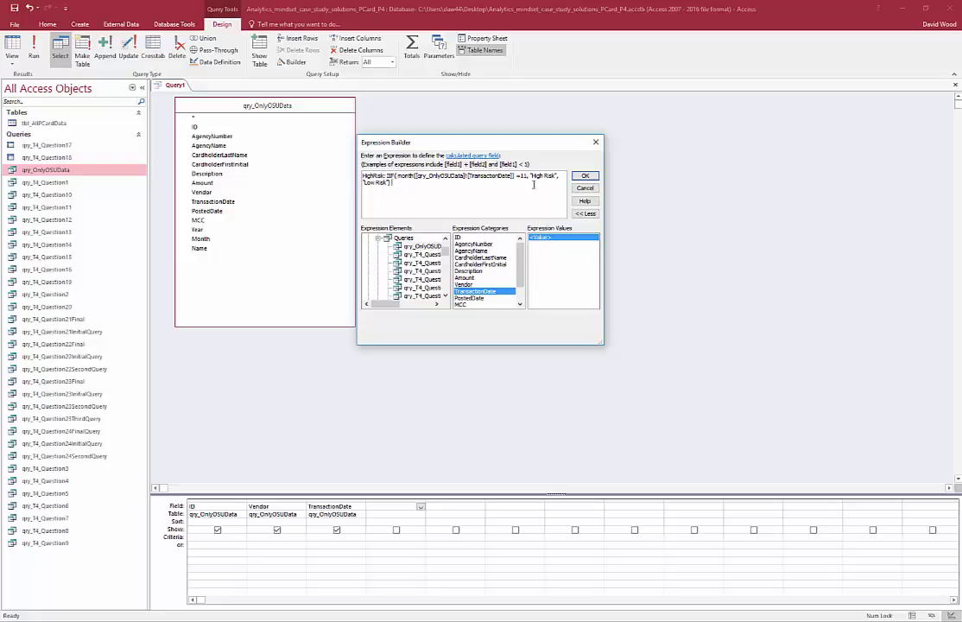
Confirm the HighRisk field, run the query and page through results showing Low Risk.
click(583, 177)
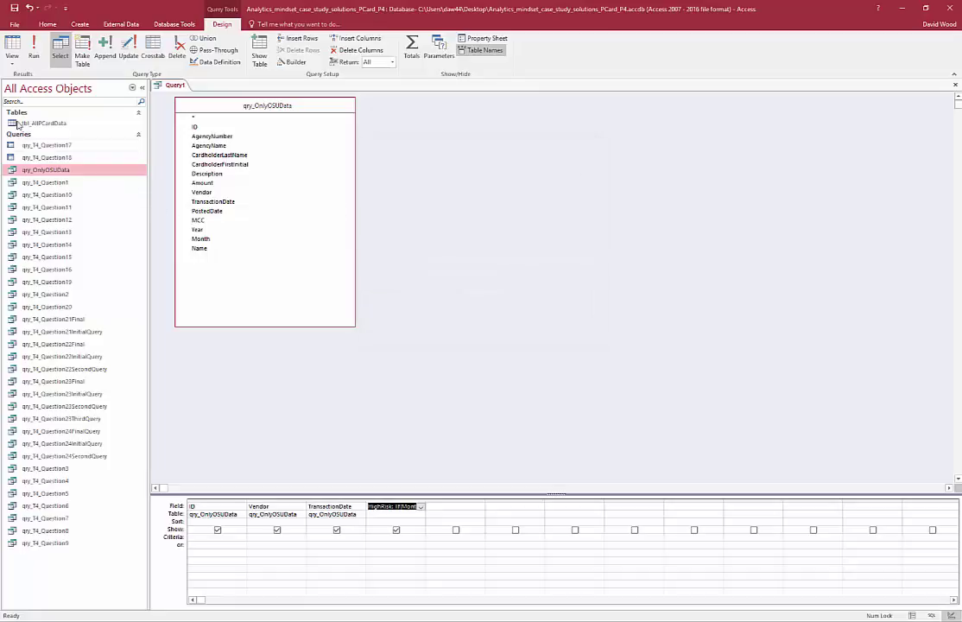
click(12, 48)
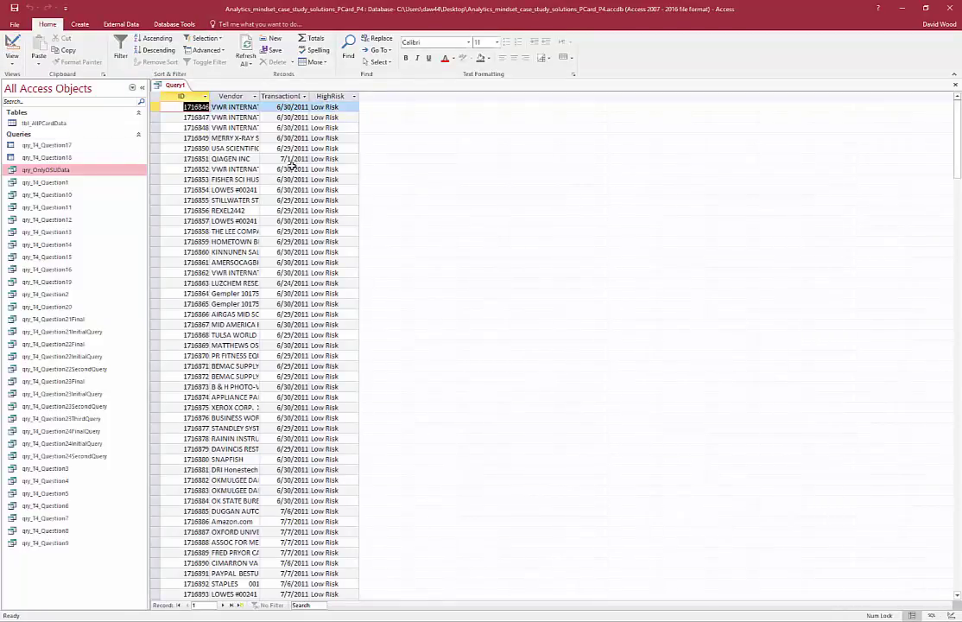
scroll(285, 164, down, 7)
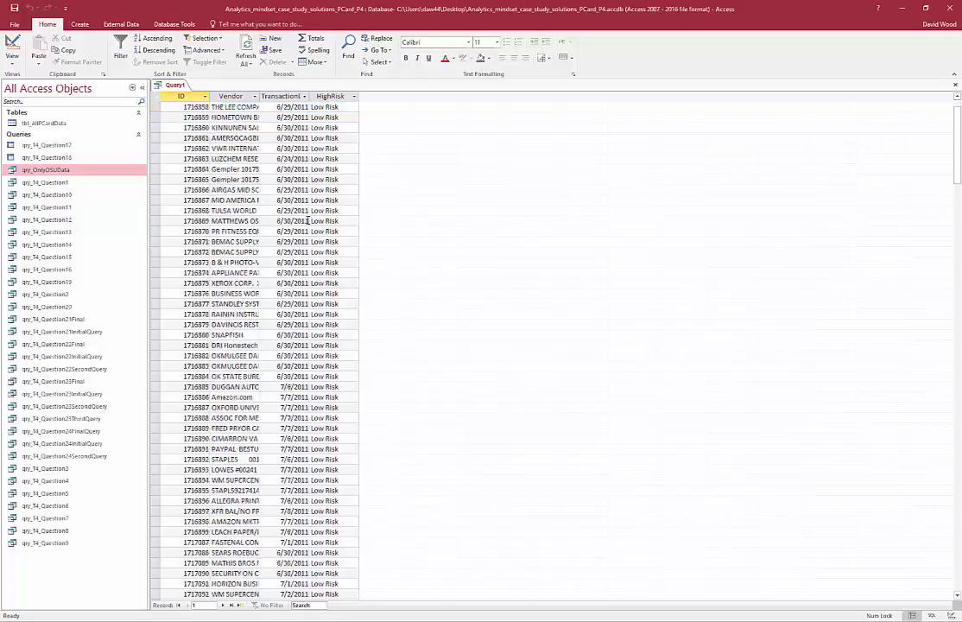
key(Page_Down)
key(Page_Down)
key(Page_Down)
key(Page_Down)
key(Page_Down)
key(Page_Down)
key(Page_Down)
key(Page_Down)
key(Page_Down)
key(Page_Down)
key(Page_Down)
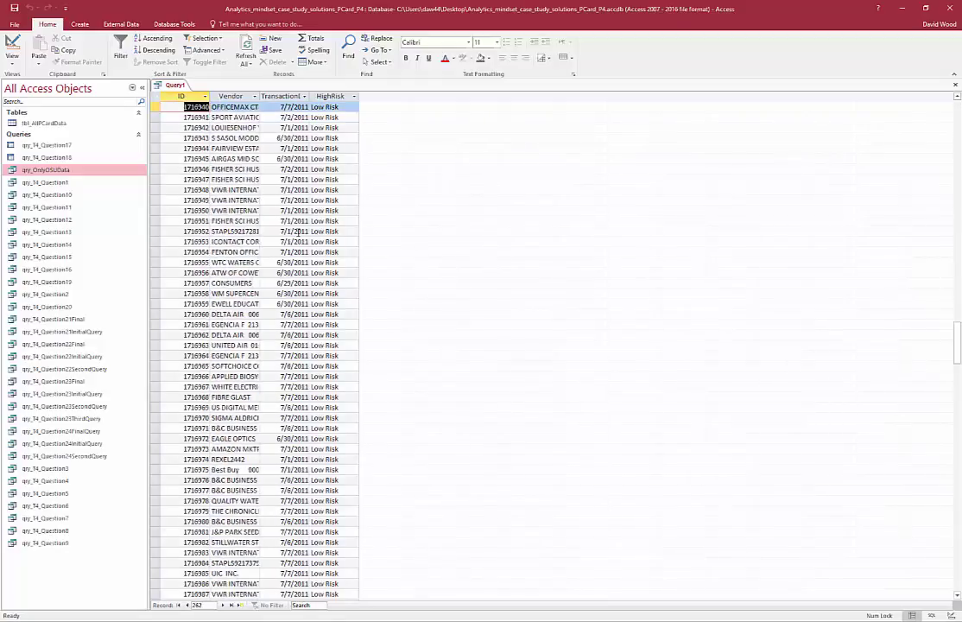
key(Page_Down)
key(Page_Down)
key(Page_Down)
key(Page_Down)
key(Page_Down)
key(Page_Down)
key(Page_Down)
key(Page_Down)
key(Page_Down)
key(Page_Down)
key(Page_Down)
key(Page_Down)
key(Page_Down)
key(Page_Down)
key(Page_Down)
key(Page_Down)
key(Page_Down)
key(Page_Down)
key(Page_Down)
key(Page_Down)
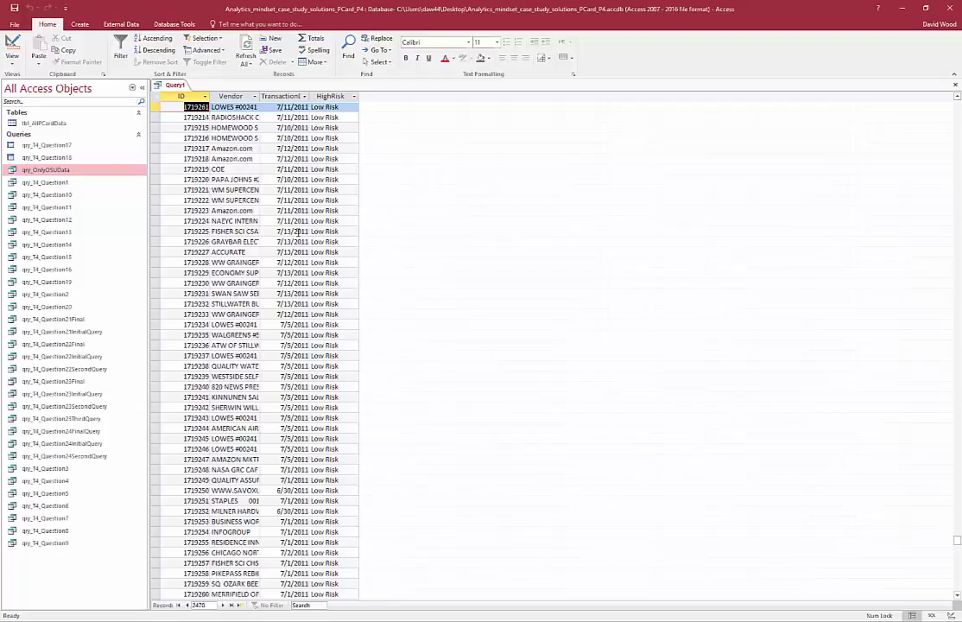
key(Page_Down)
key(Page_Down)
key(Page_Down)
key(Page_Down)
key(Page_Down)
key(Page_Down)
key(Page_Down)
key(Page_Down)
key(Page_Down)
key(Page_Down)
key(Page_Down)
key(Page_Down)
key(Page_Down)
key(Page_Down)
key(Page_Down)
key(Page_Down)
key(Page_Down)
key(Page_Down)
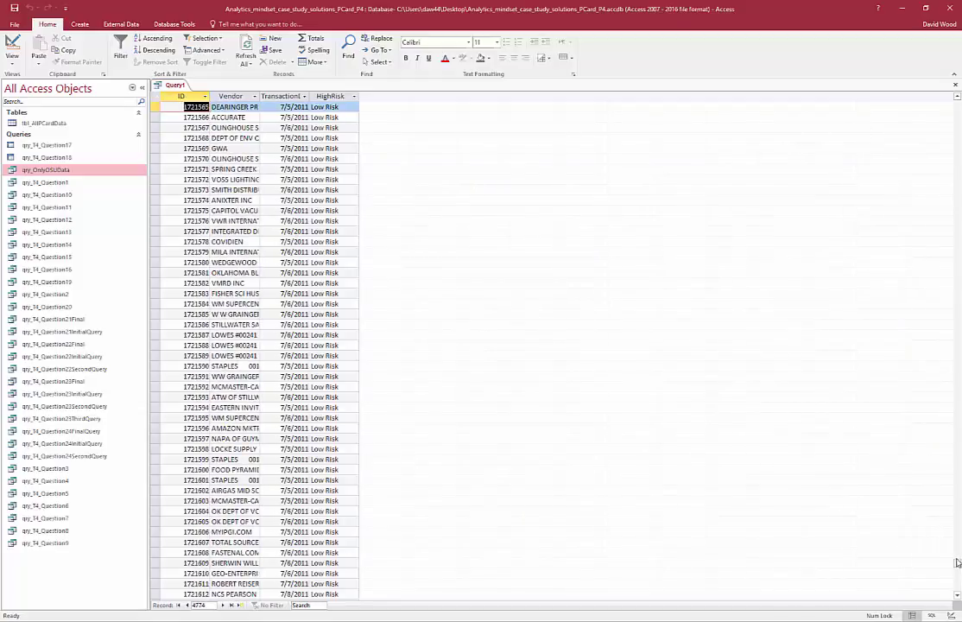
drag(957, 562, 945, 344)
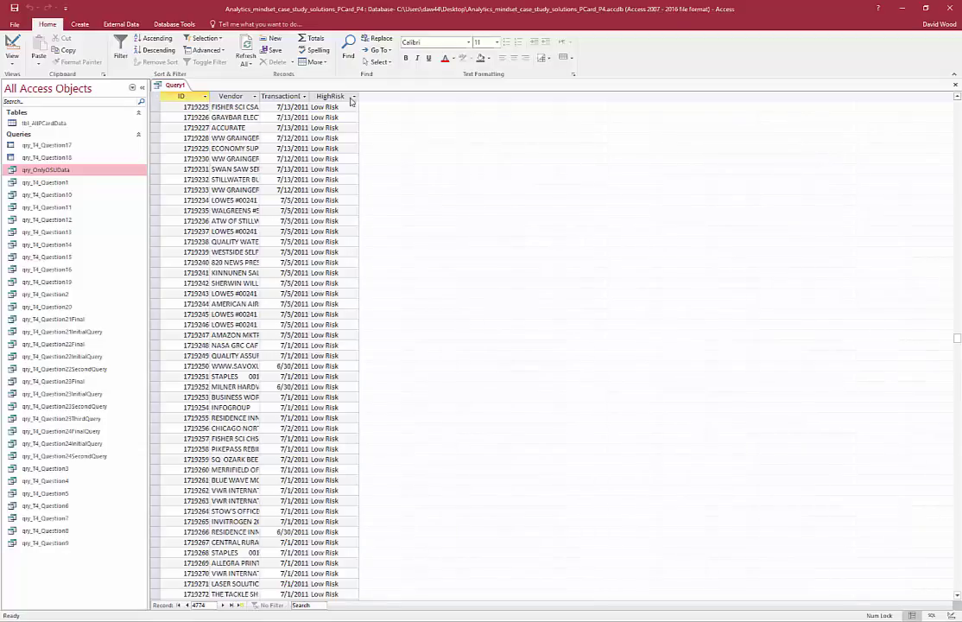
Sort HighRisk ascending, run the query, then widen the column to review its month test.
click(12, 43)
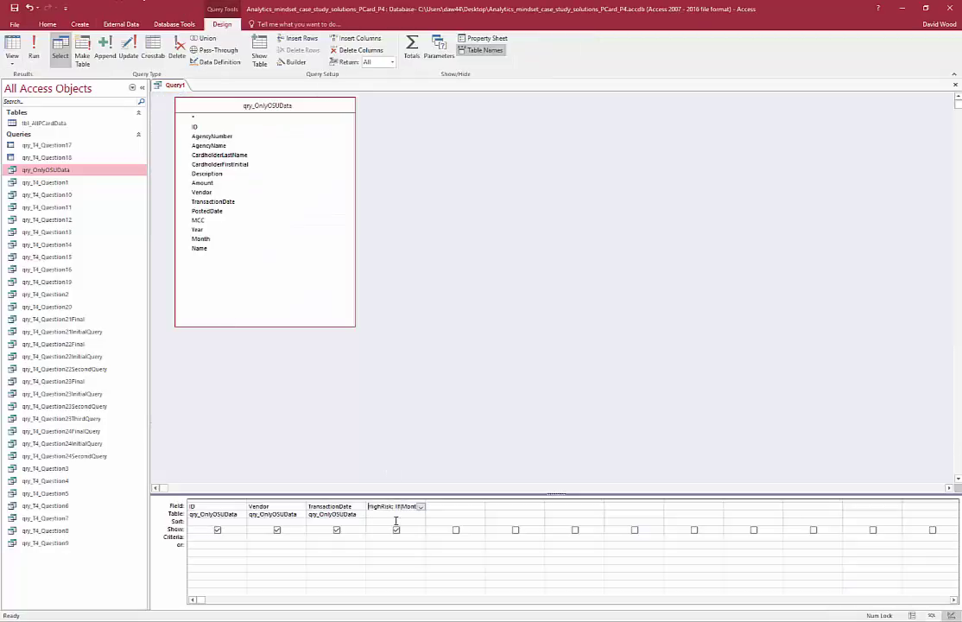
click(393, 521)
click(12, 44)
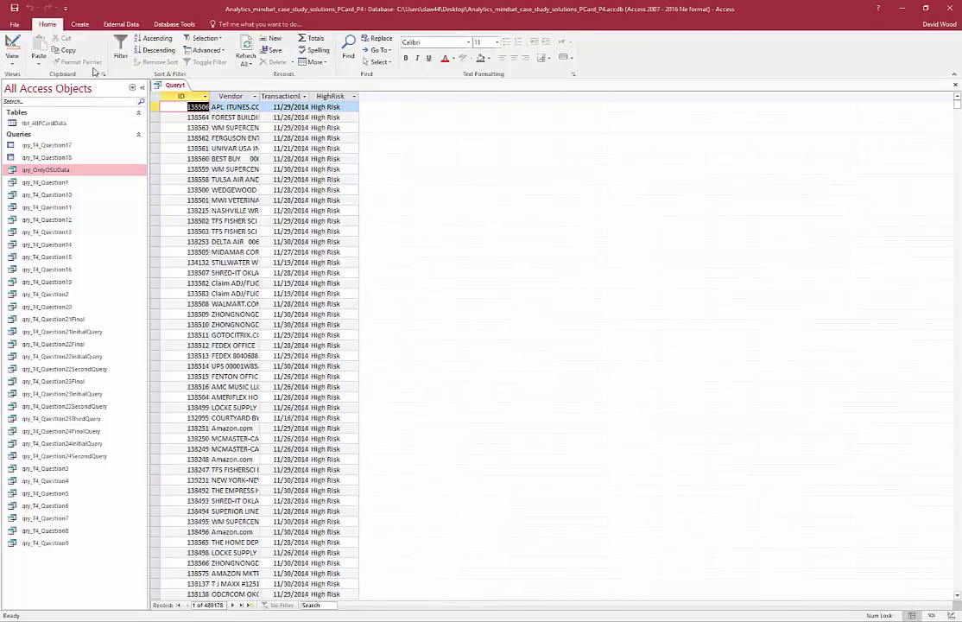
click(12, 45)
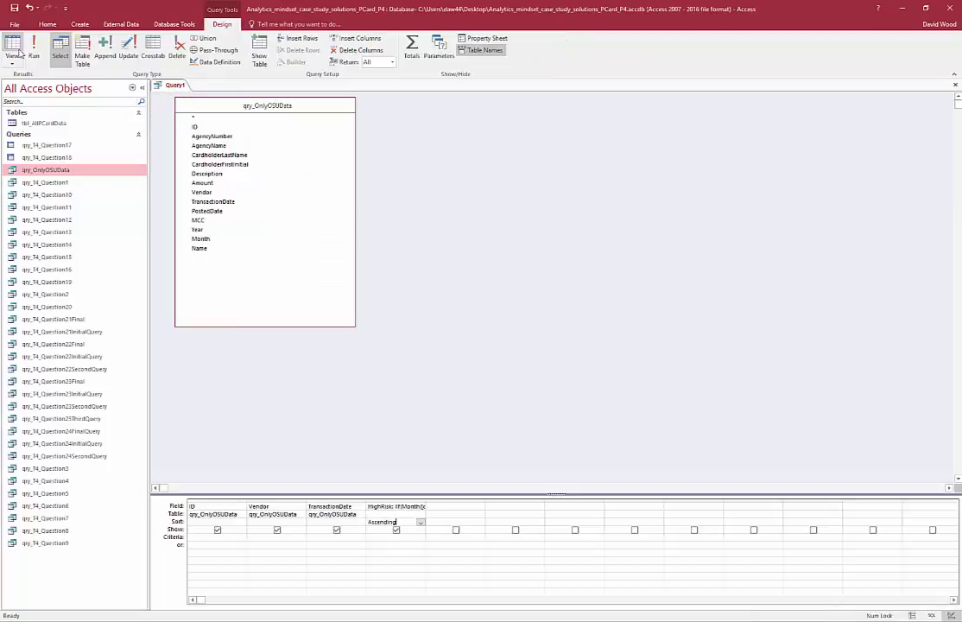
double_click(424, 498)
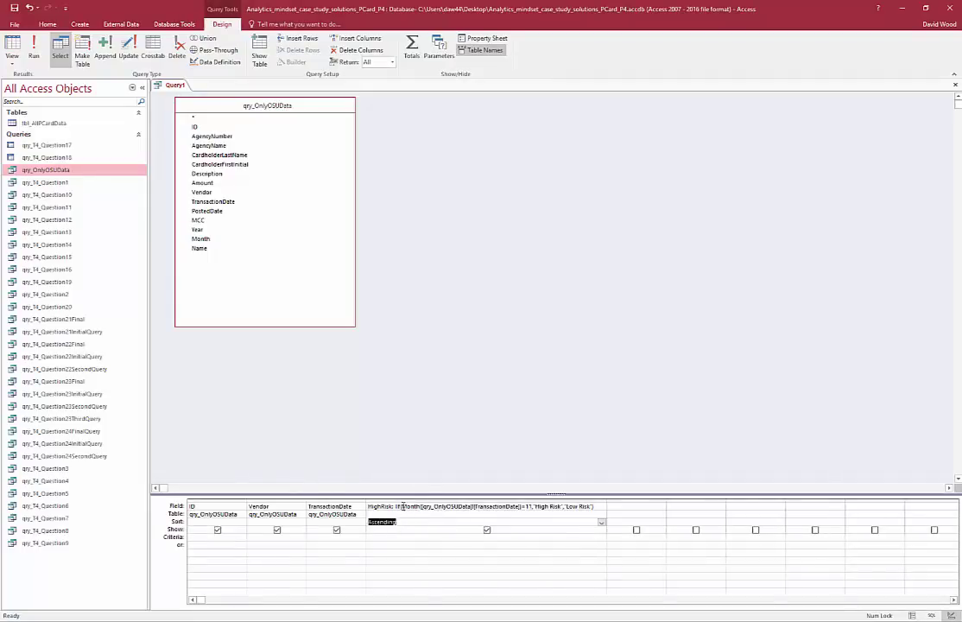
drag(402, 507, 531, 507)
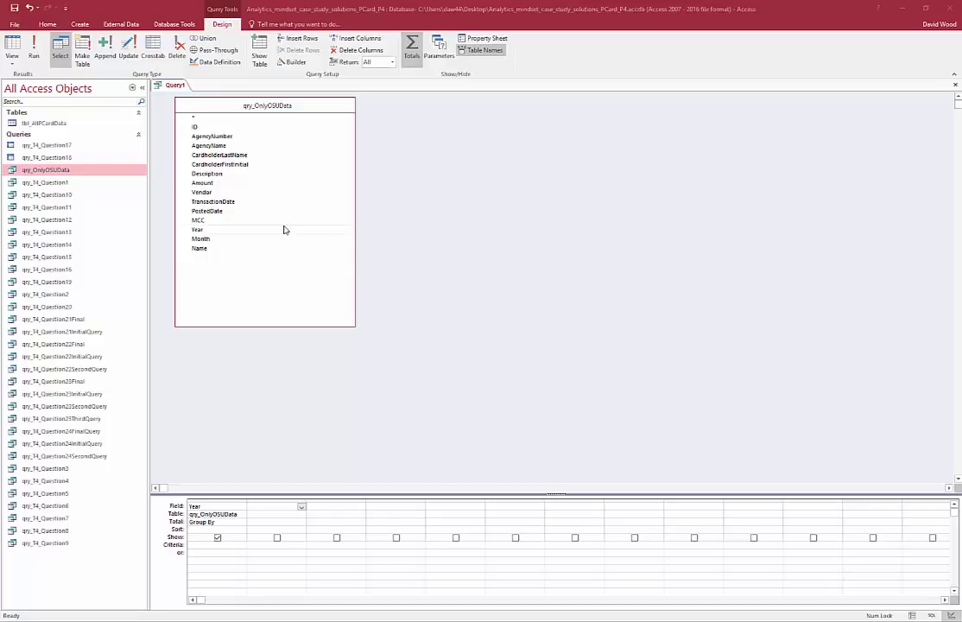
Put IIF(Amount>1000,Amount*1.01,Amount) in the second column using Expression Builder.
drag(212, 184, 282, 513)
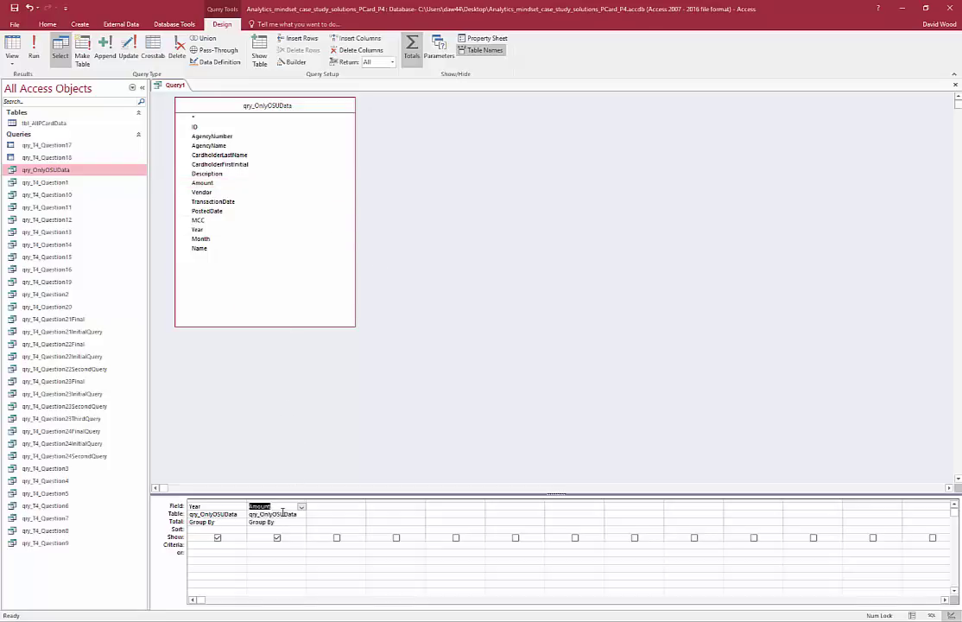
click(293, 63)
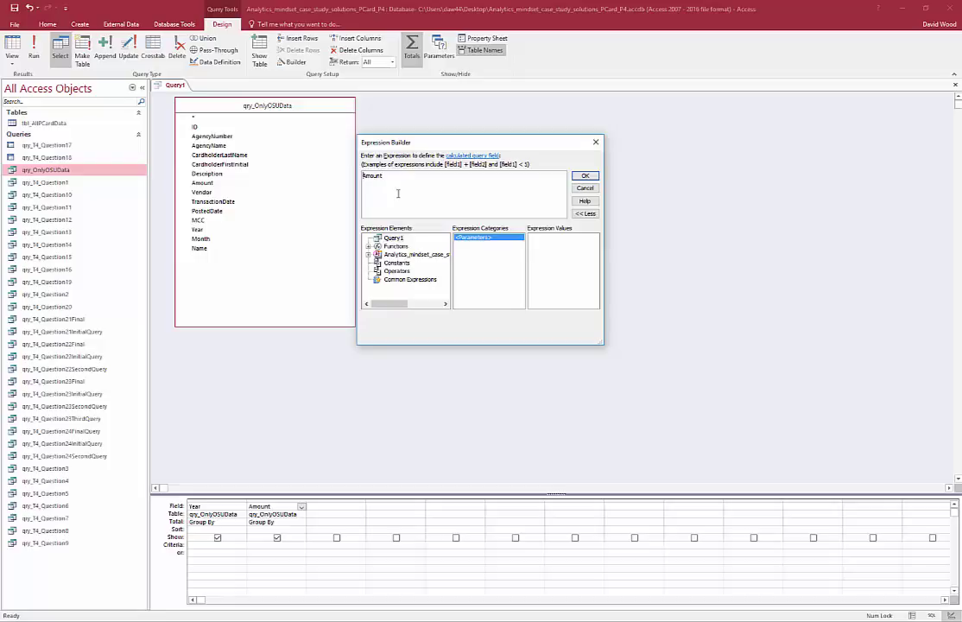
text(IIF(Amount>1000)
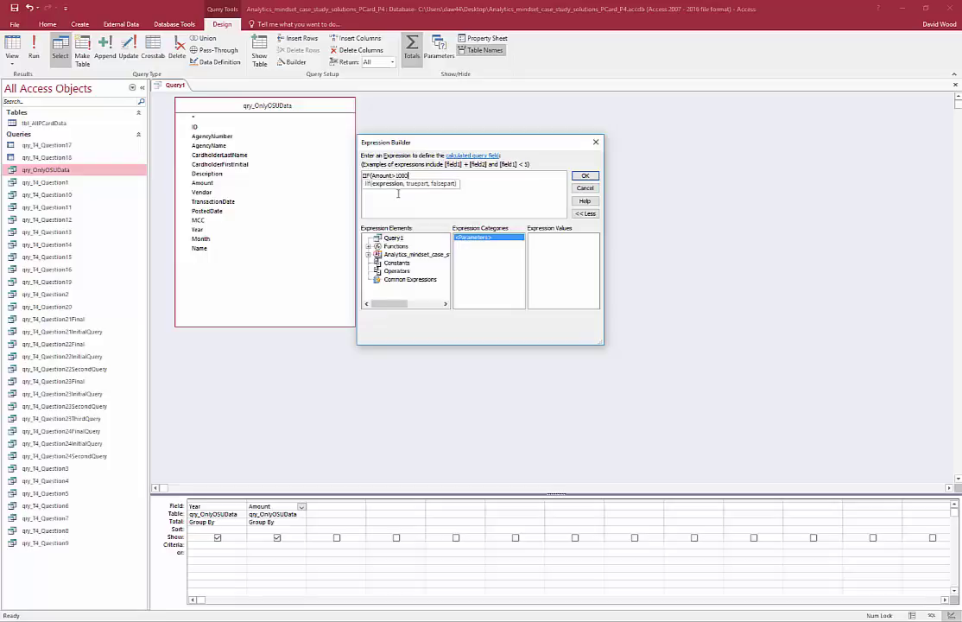
text(,Amount * 1.01)
text(,Amount))
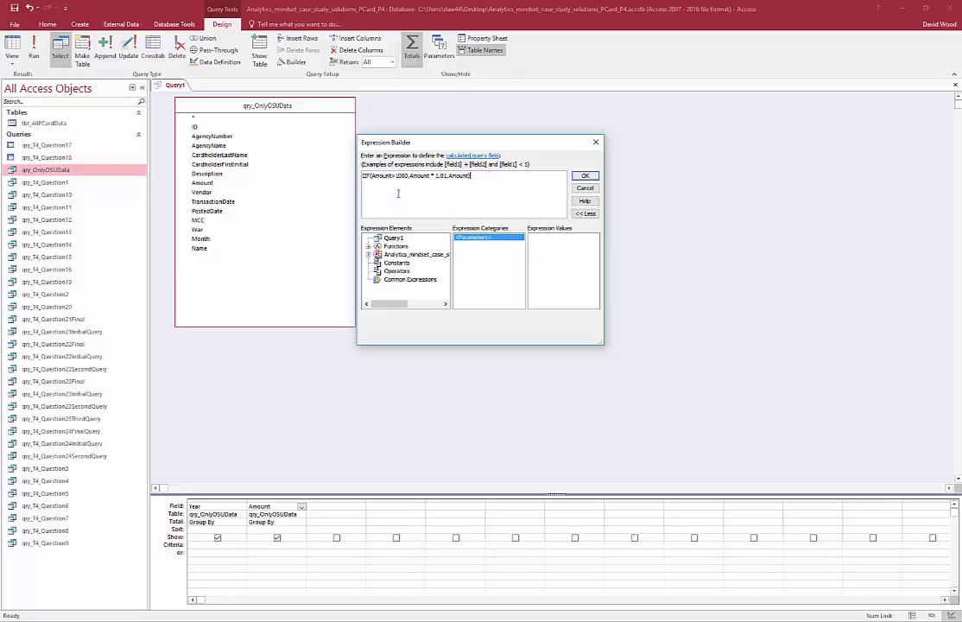
click(585, 178)
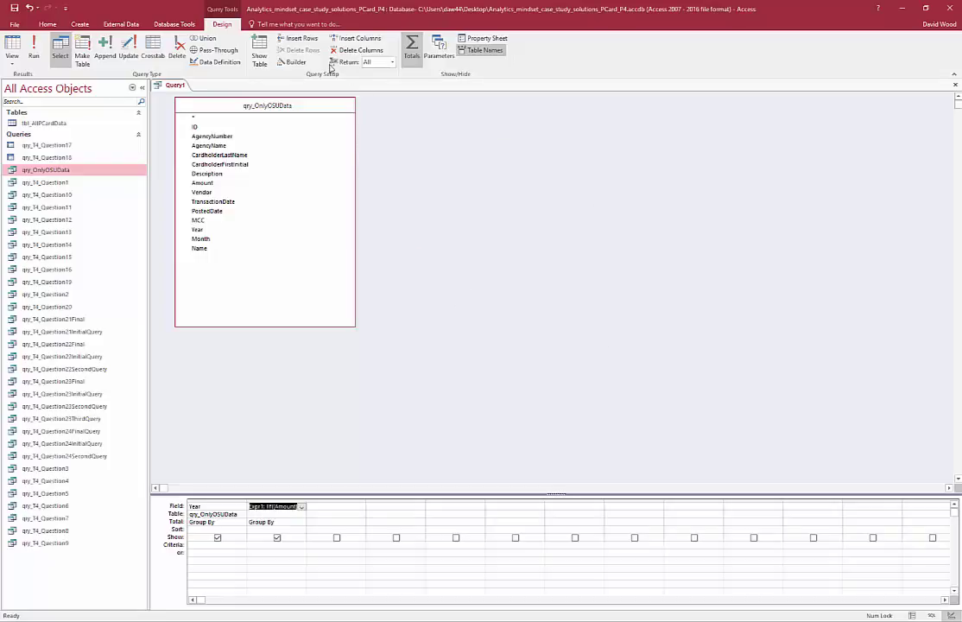
Turn off totals and add Amount to the grid sorted descending.
click(290, 62)
key(Escape)
click(409, 53)
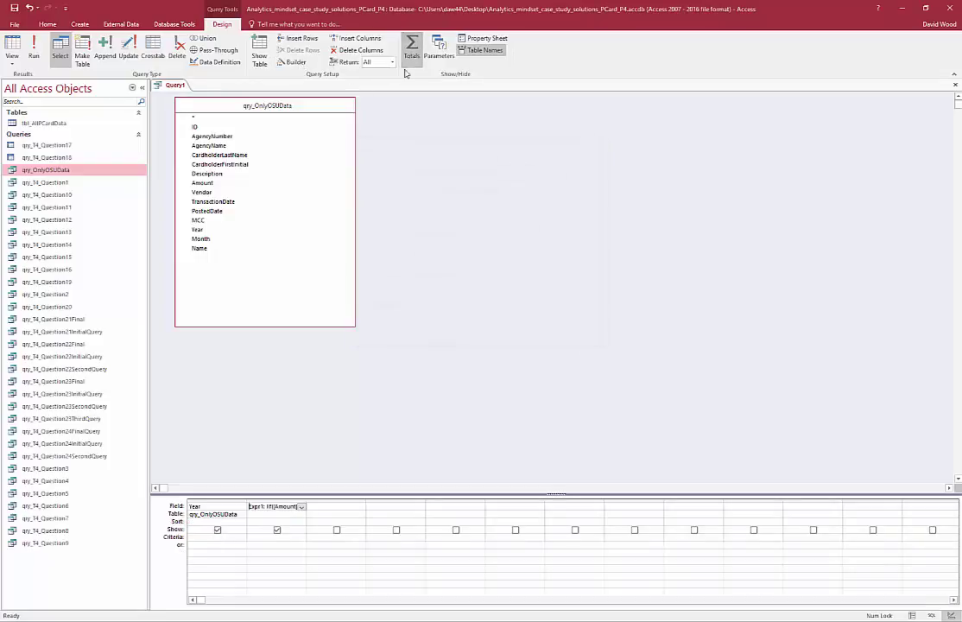
double_click(306, 500)
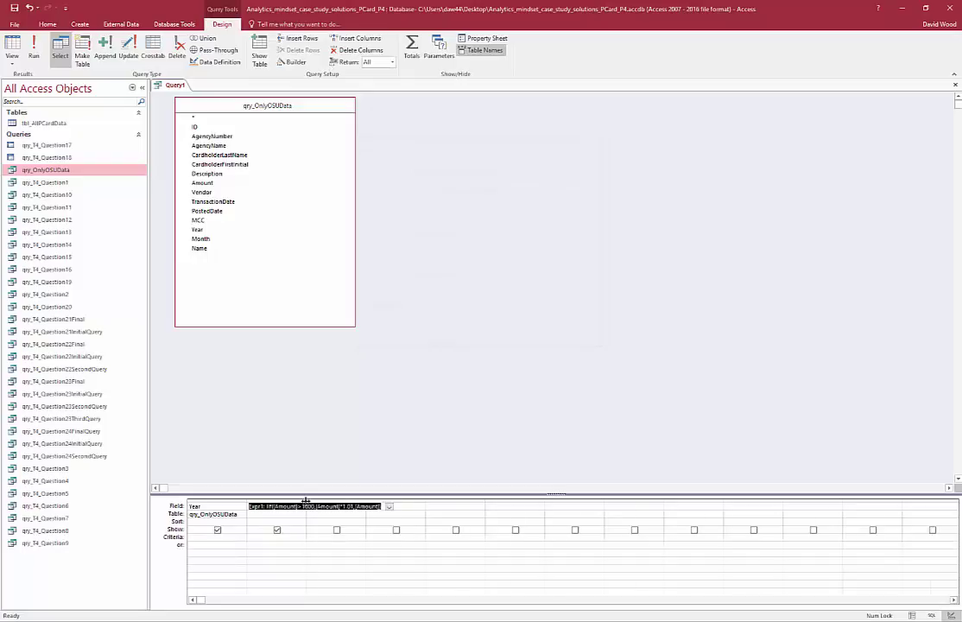
drag(202, 182, 264, 514)
click(268, 522)
text(ding)
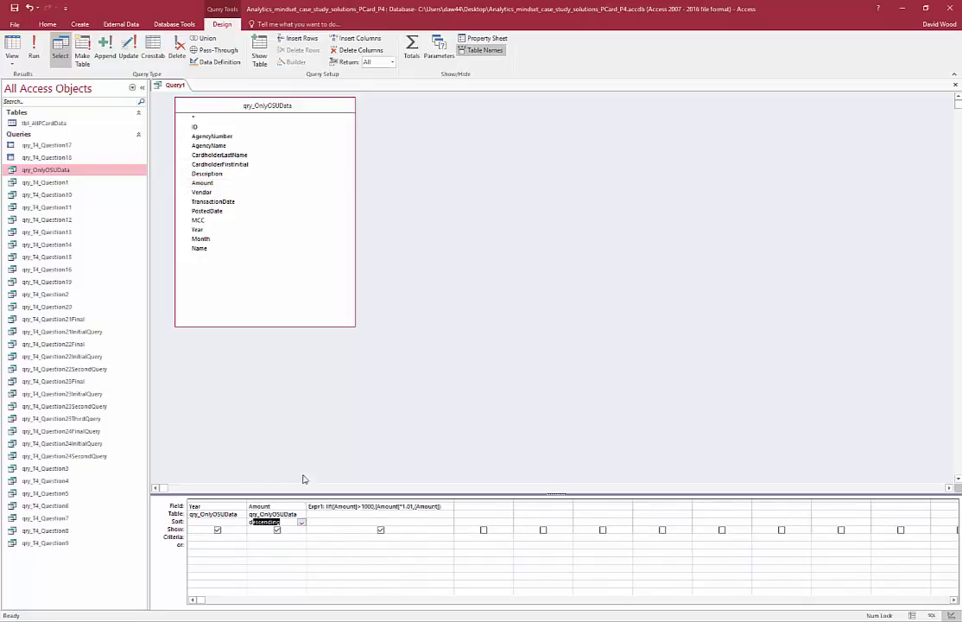
Rename the Expr1 column to Surcharge and run the query.
double_click(316, 506)
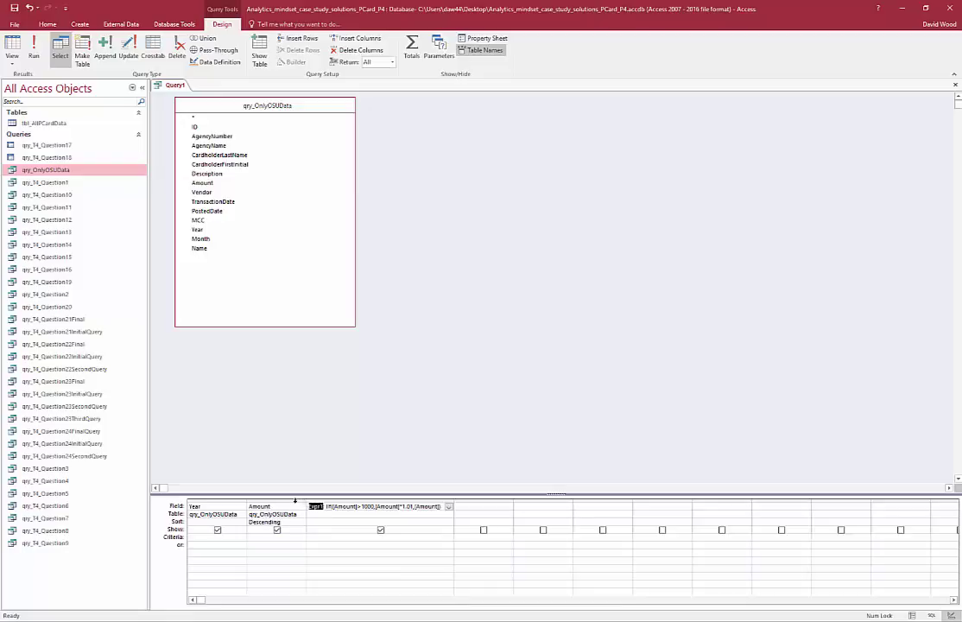
text(Sum)
text(charge)
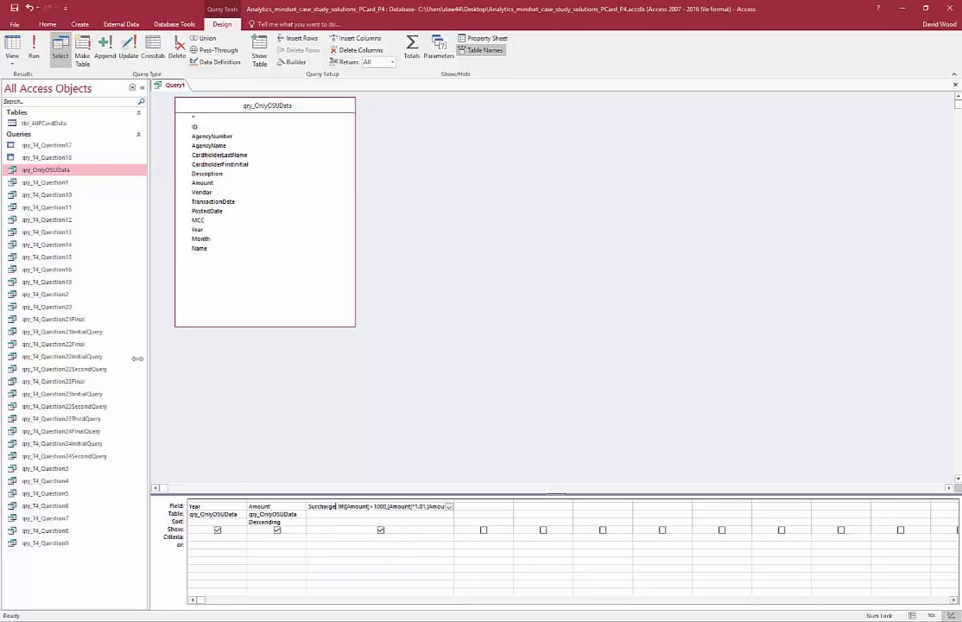
click(12, 44)
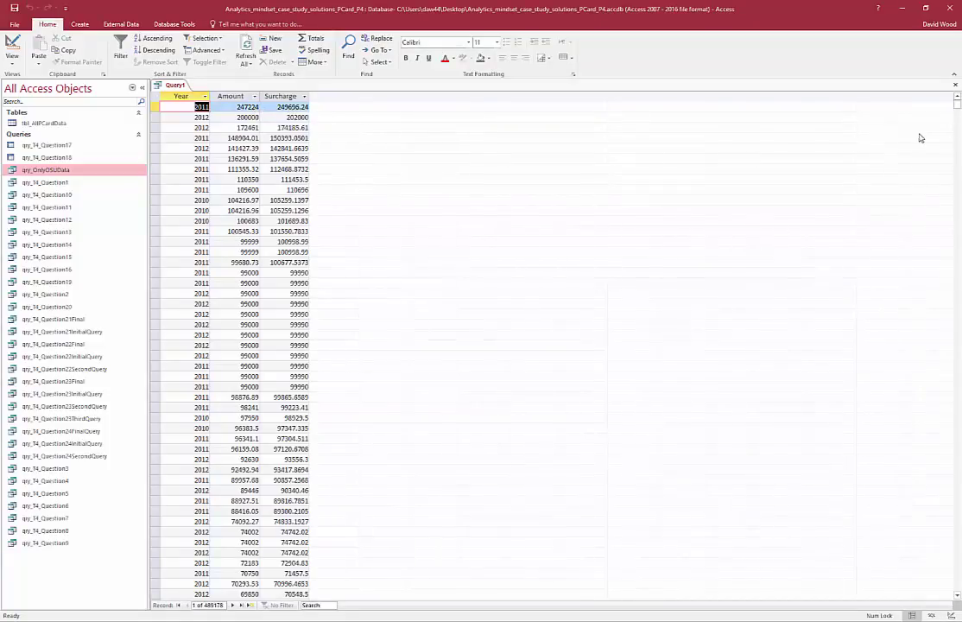
drag(957, 101, 953, 494)
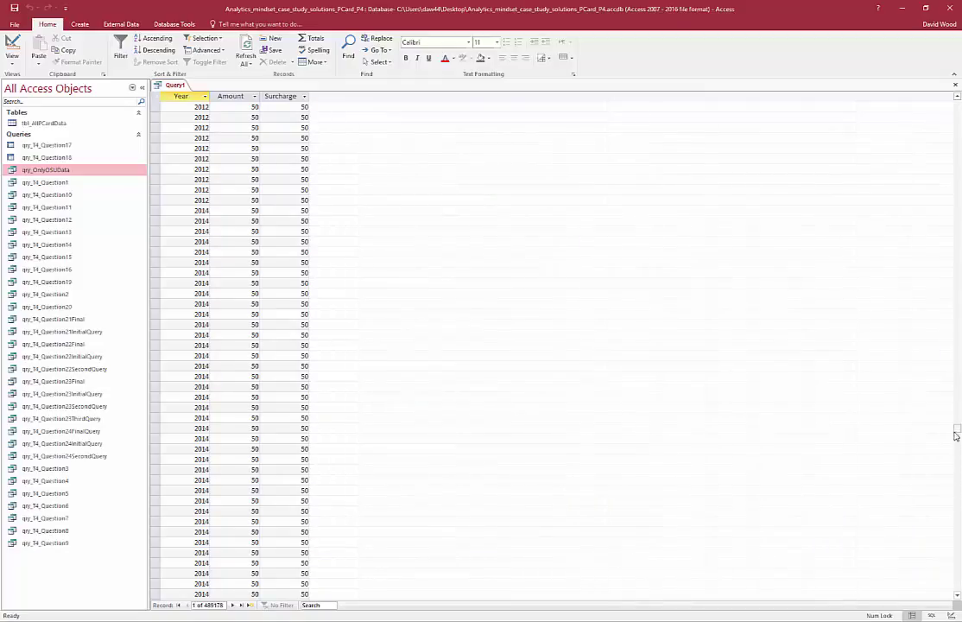
drag(955, 433, 914, 99)
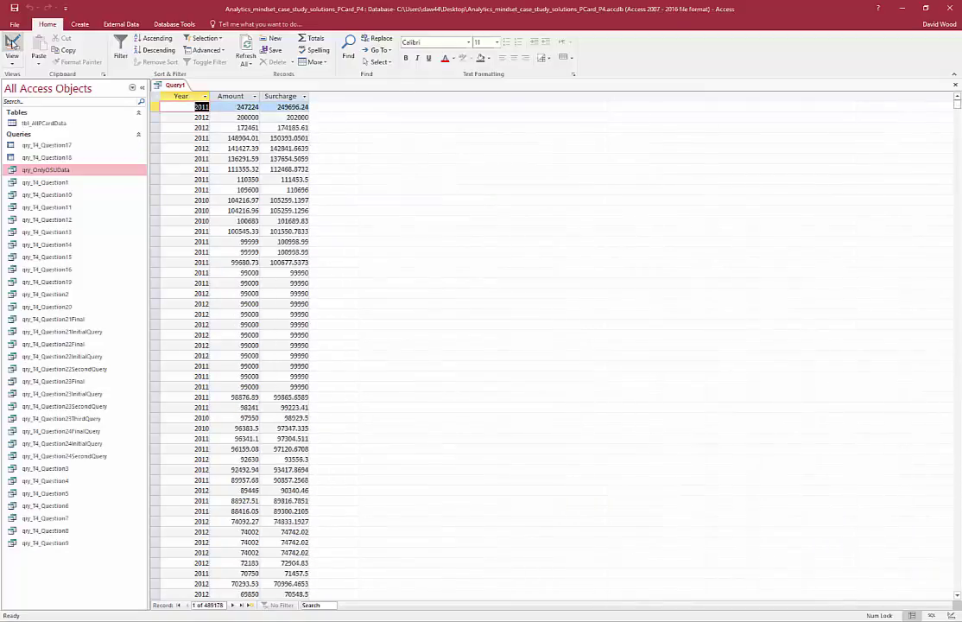
click(12, 42)
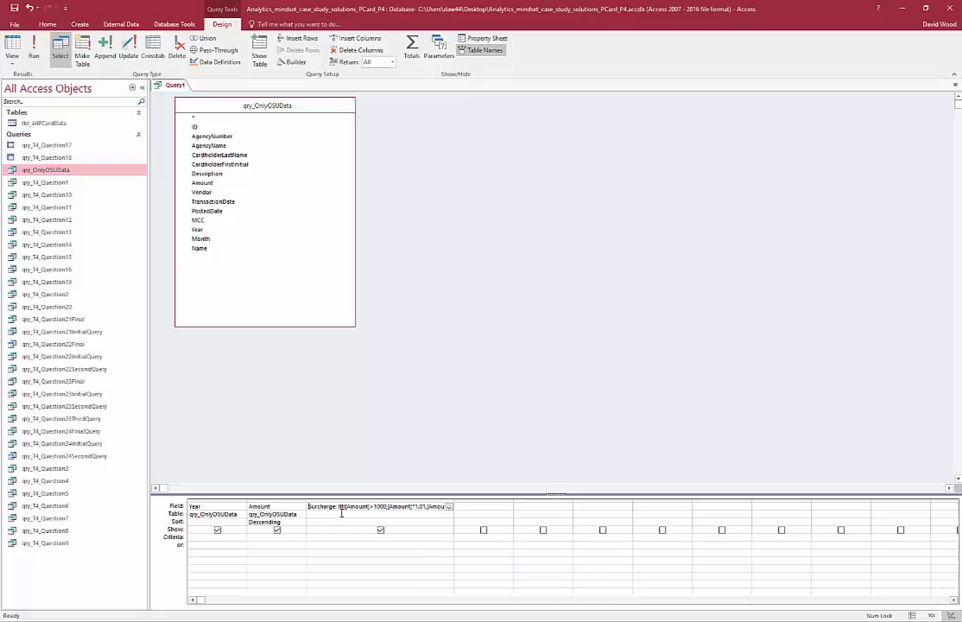
Replace the Surcharge fallback with IIf([Amount]>500,Amount*1.05,Amount) and confirm the expression.
click(297, 63)
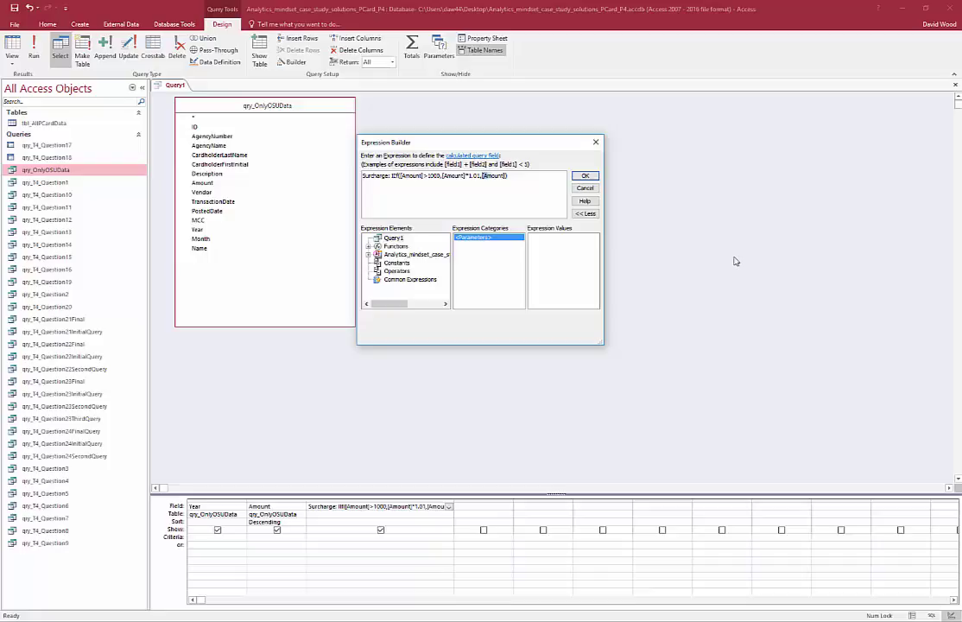
key(Delete)
key(Delete)
key(Delete)
key(Delete)
key(Delete)
key(Delete)
key(Delete)
key(Delete)
key(Delete)
text(IIf()
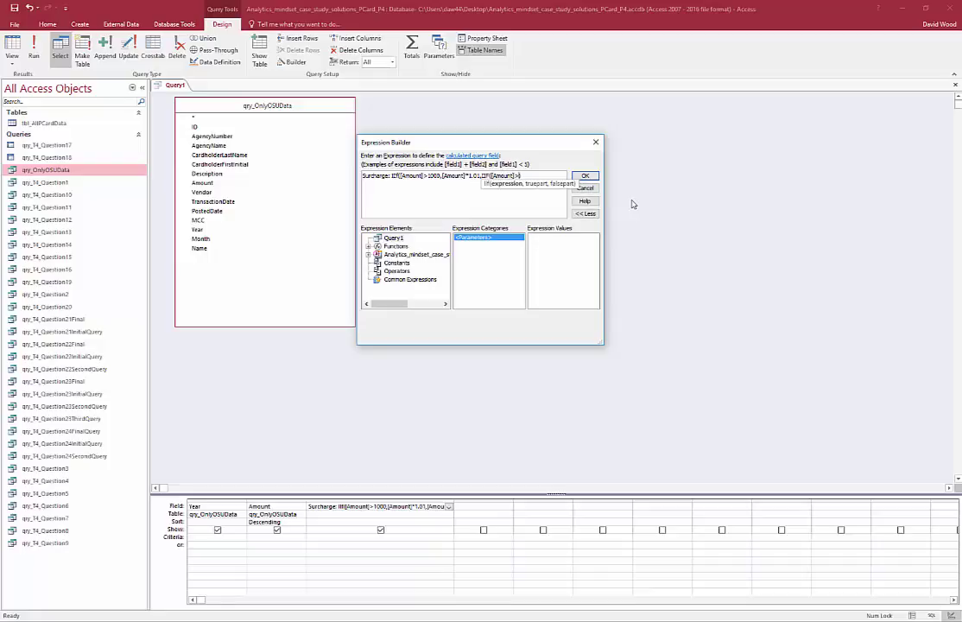
text(,Amount*1.05,)
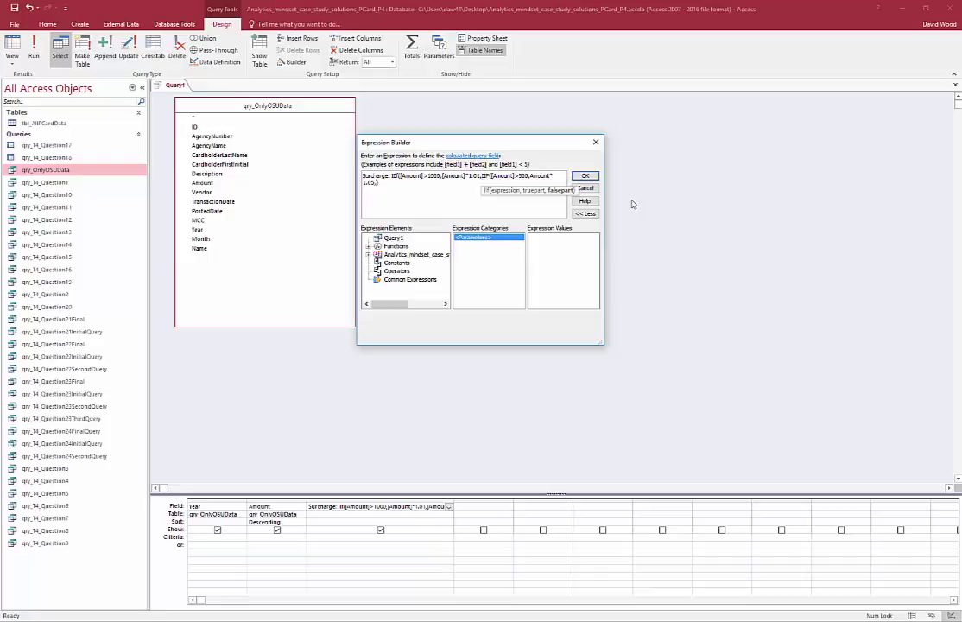
text(Amount))
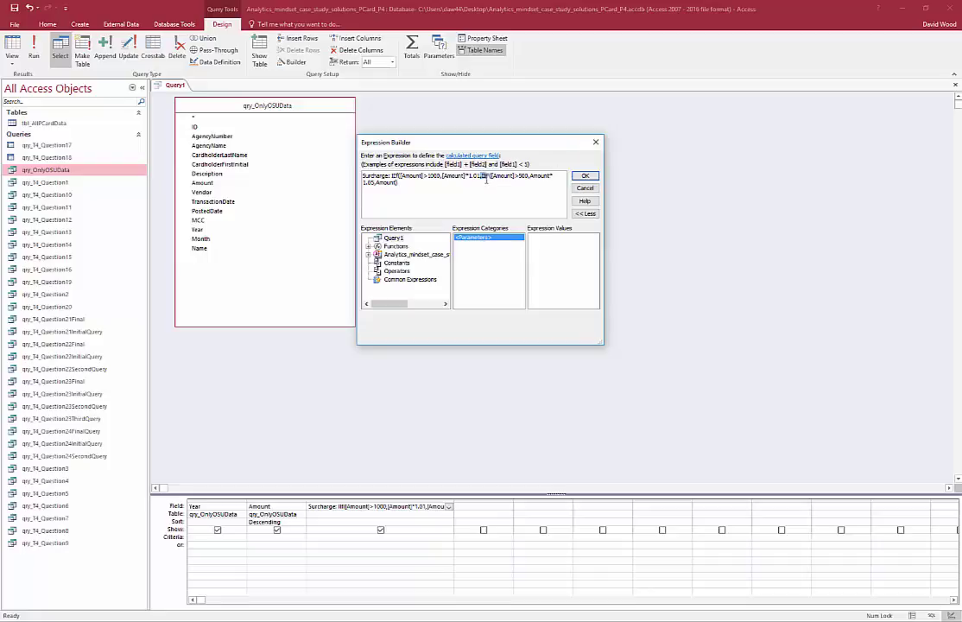
drag(482, 176, 448, 185)
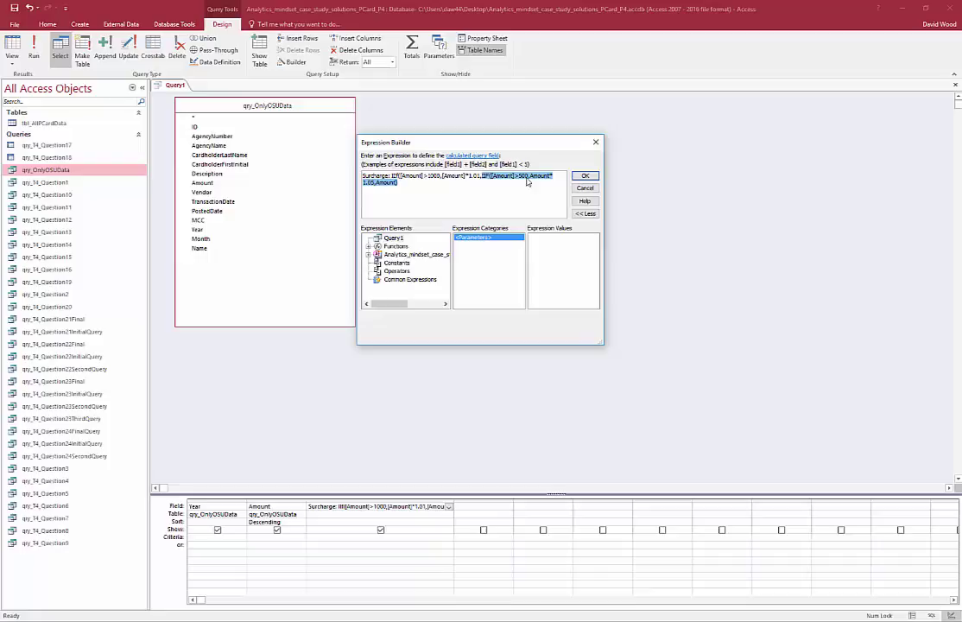
click(419, 185)
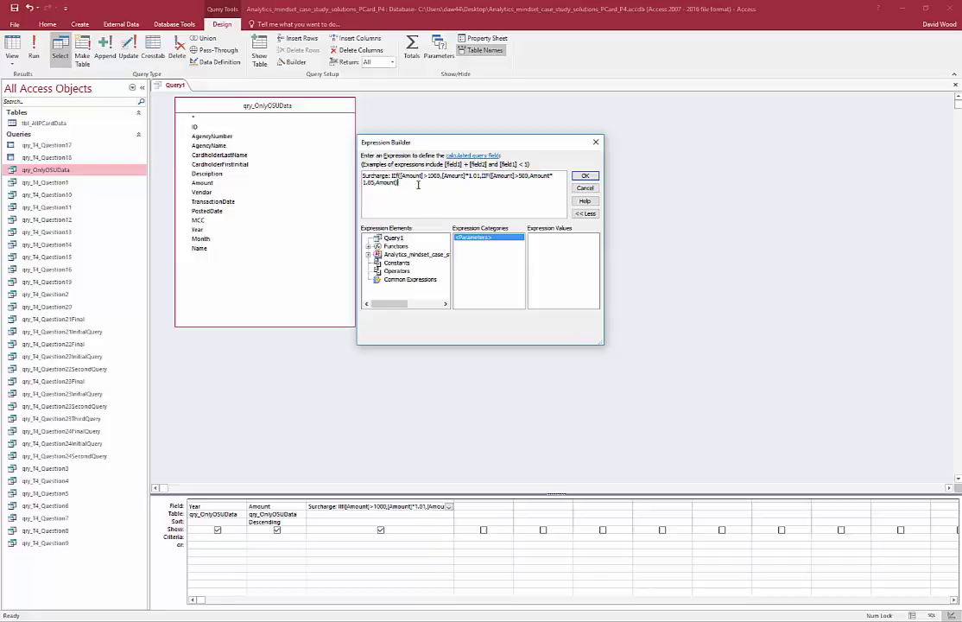
click(443, 176)
click(585, 176)
click(344, 413)
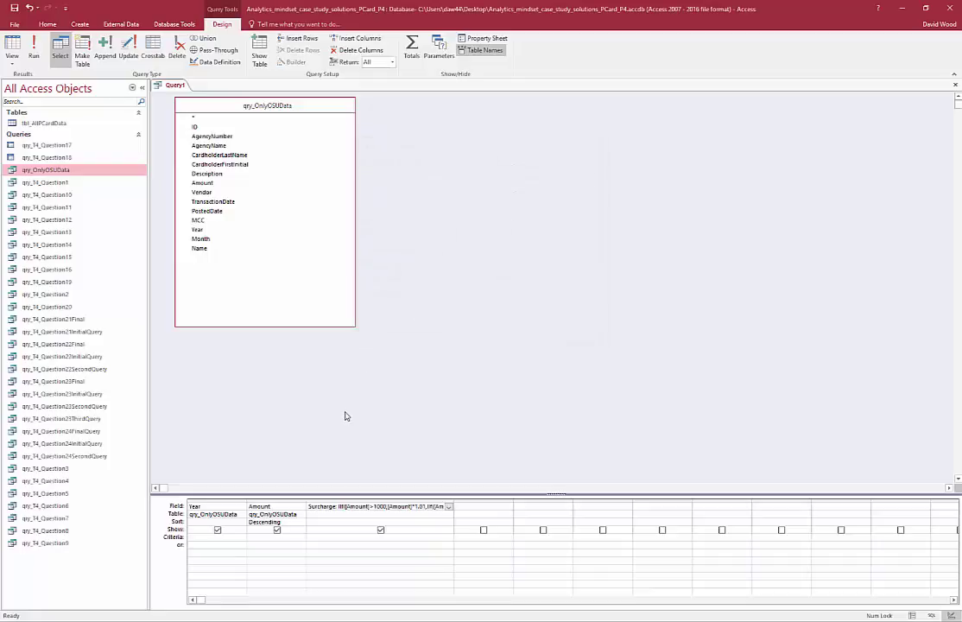
click(14, 45)
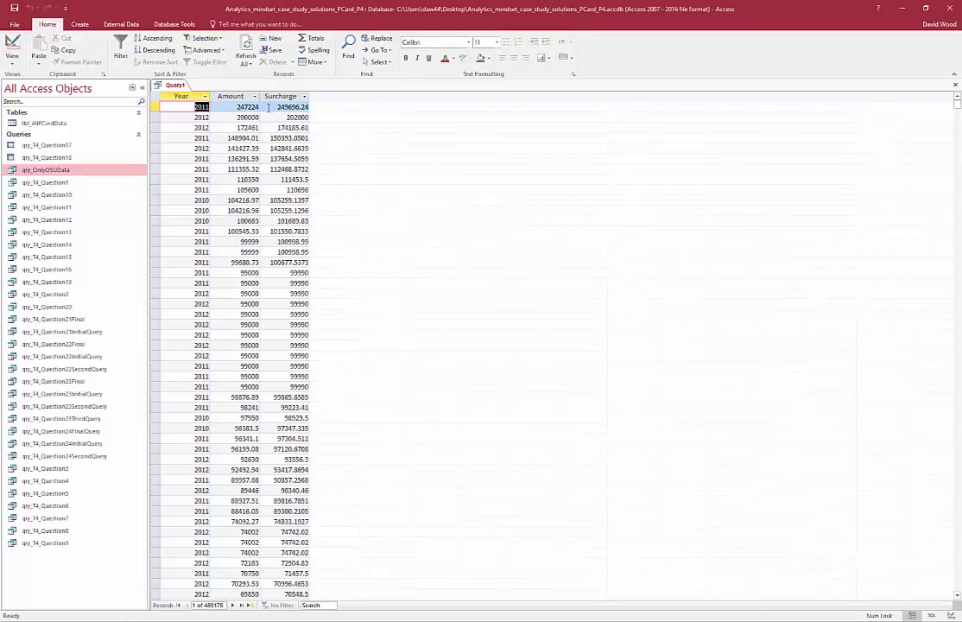
drag(957, 103, 937, 406)
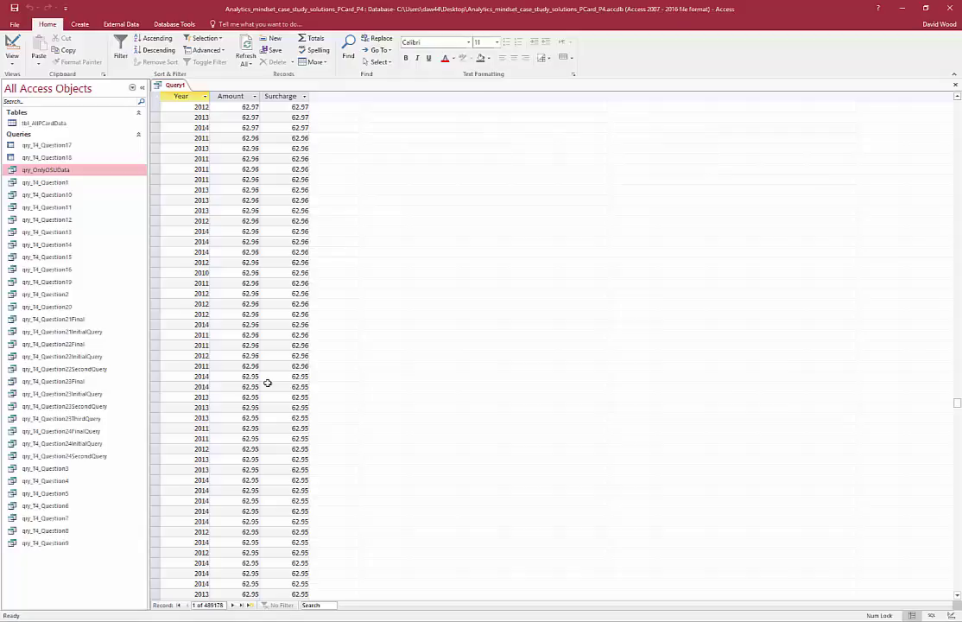
click(12, 45)
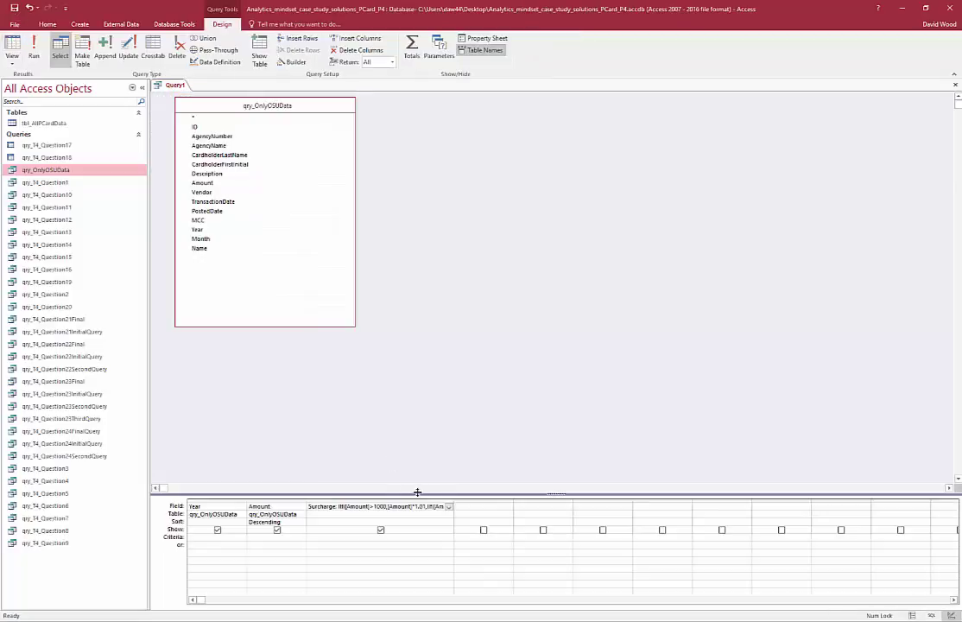
double_click(453, 499)
click(415, 507)
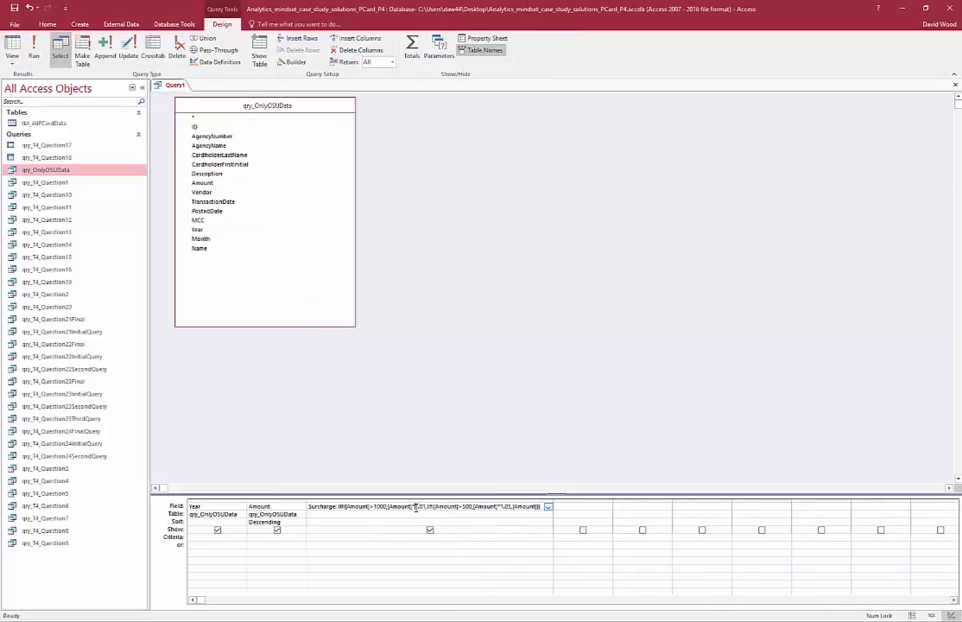
click(295, 62)
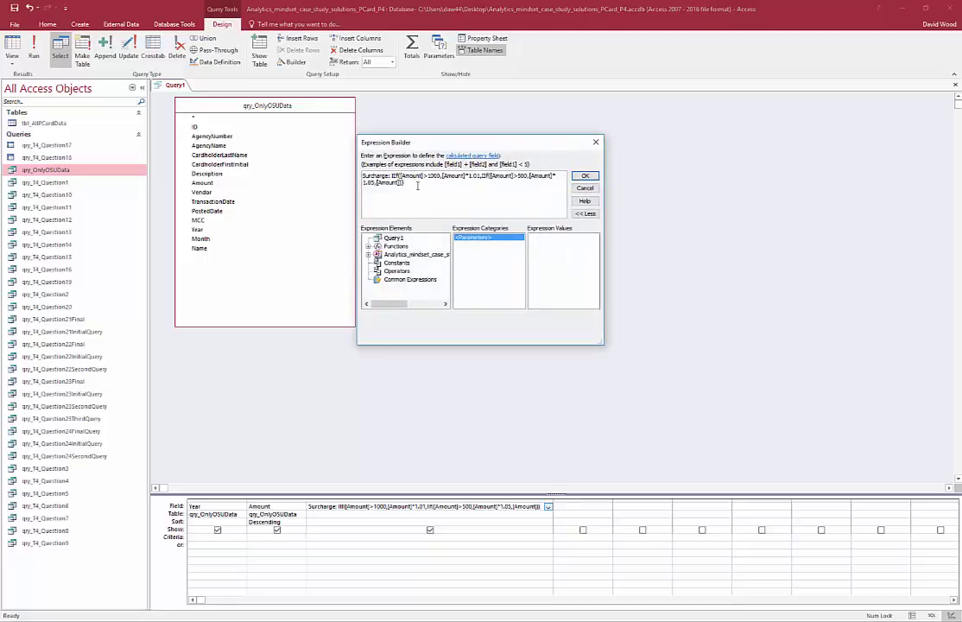
text(IIF(Condition, TRU)
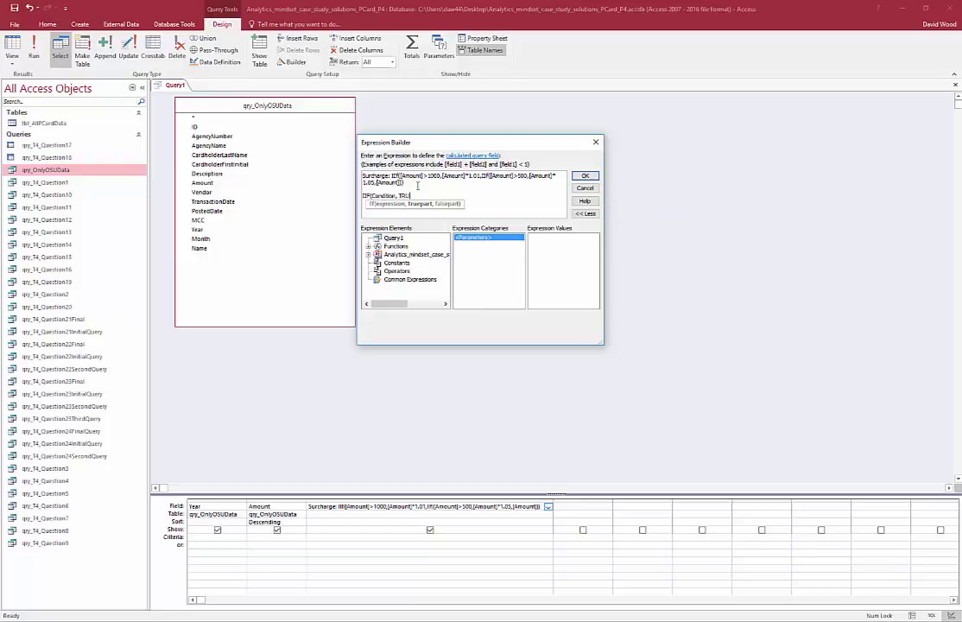
text(E, FALSE))
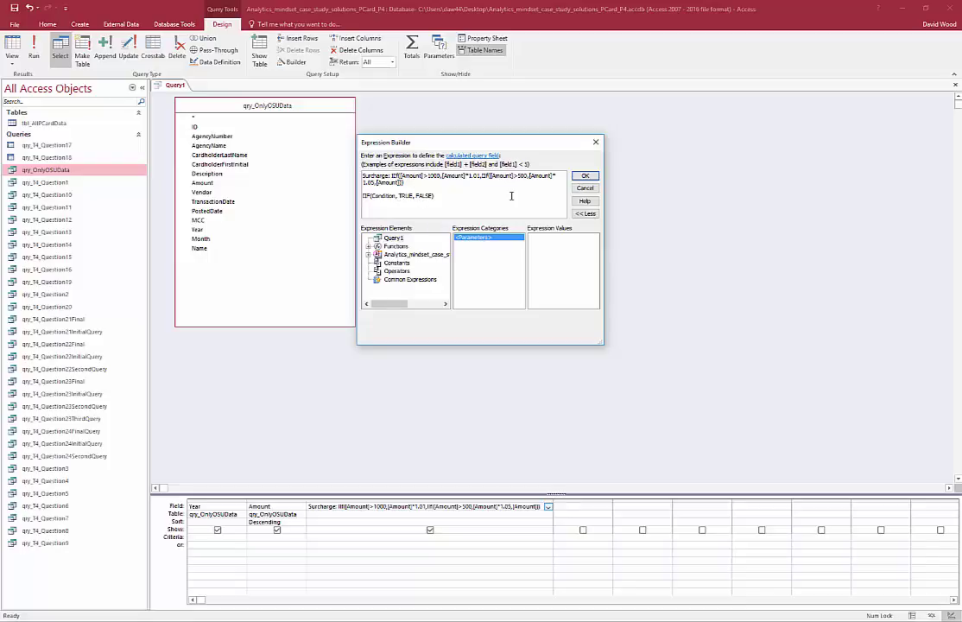
key(shift+Home)
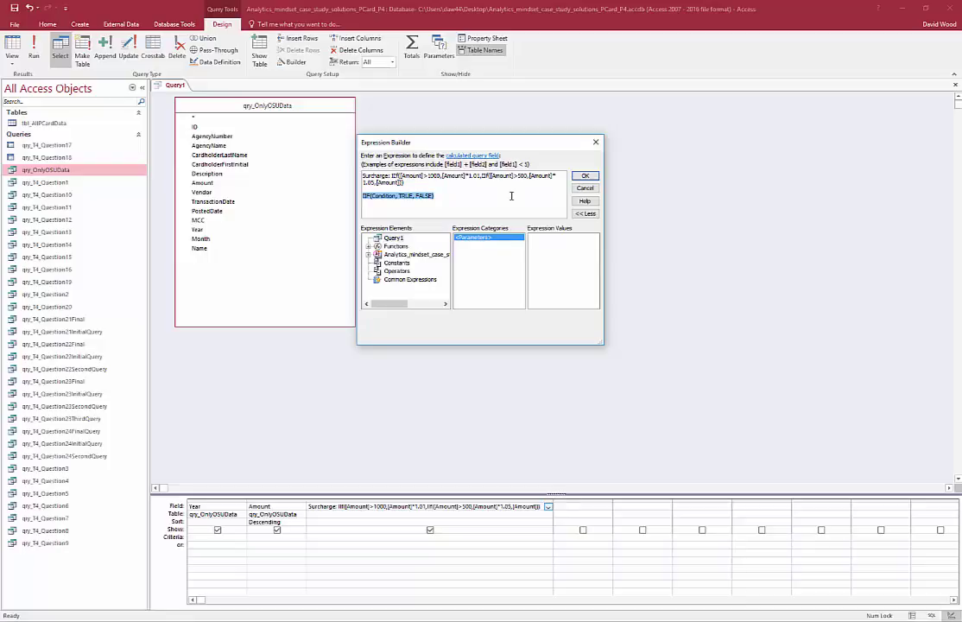
key(Delete)
click(596, 190)
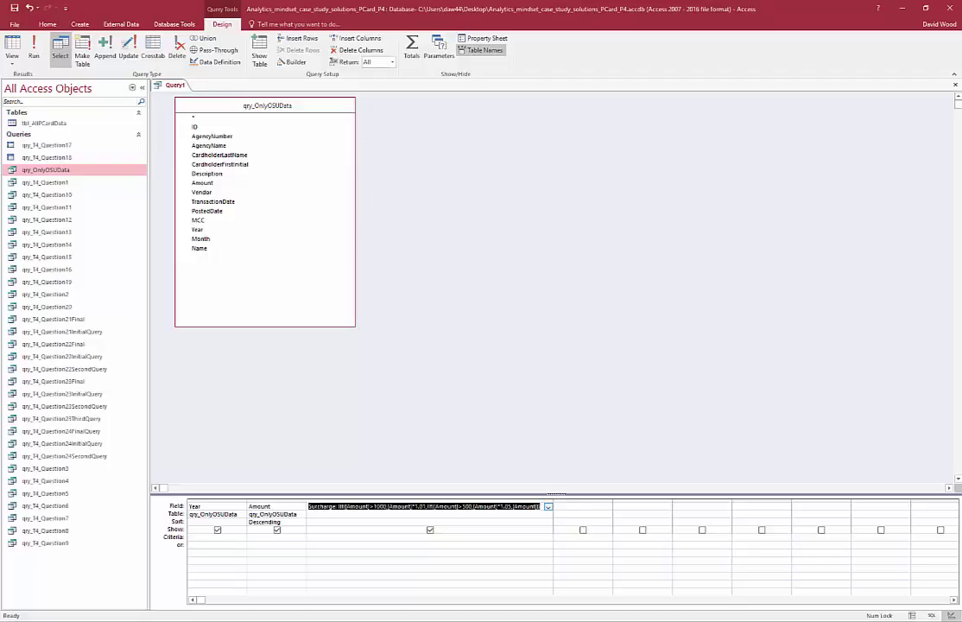
key(Down)
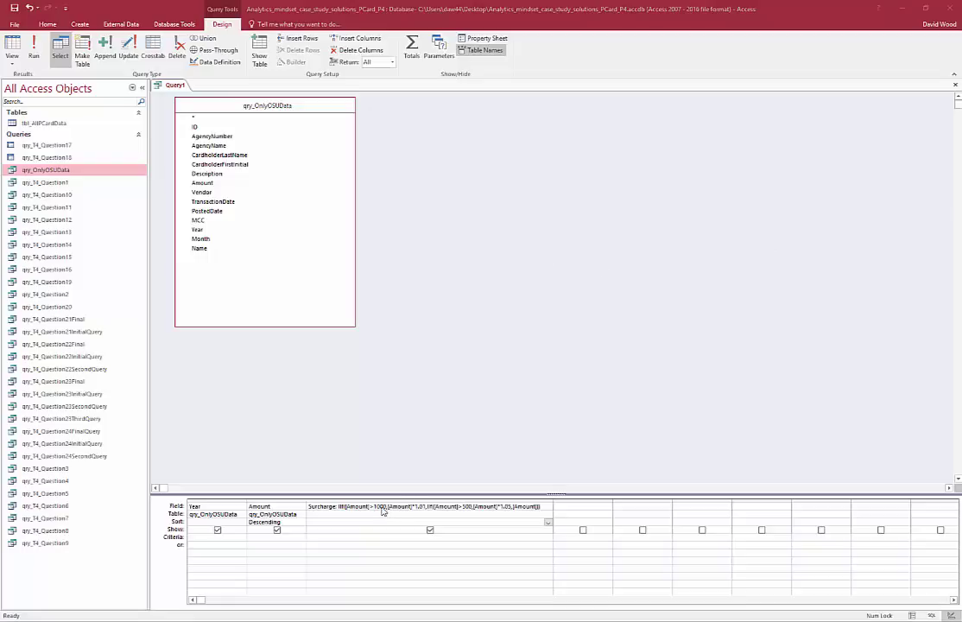
Turn on Totals, keeping Year as Group By and Amount and Surcharge as Sum.
click(413, 50)
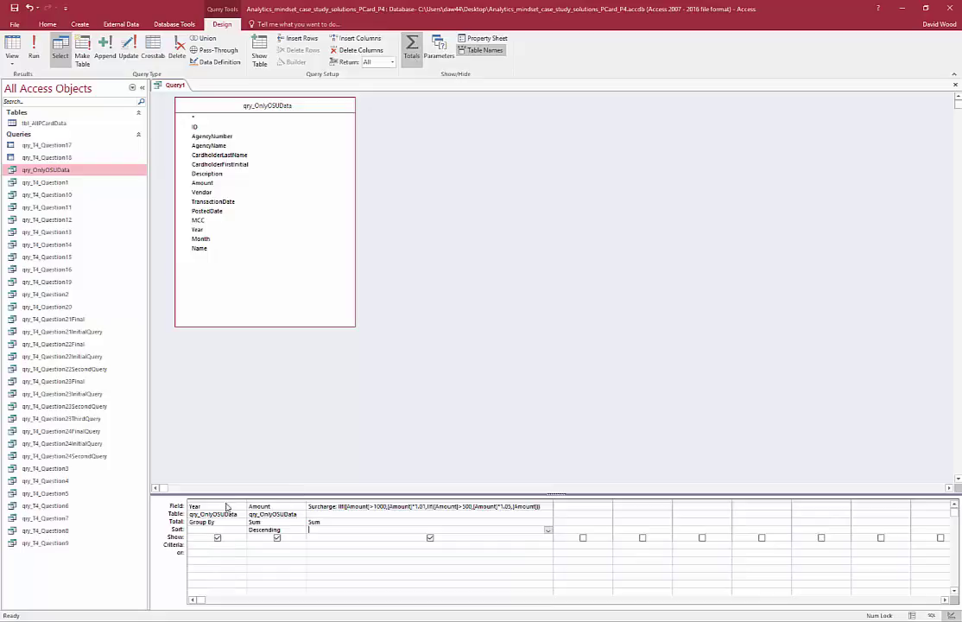
click(294, 522)
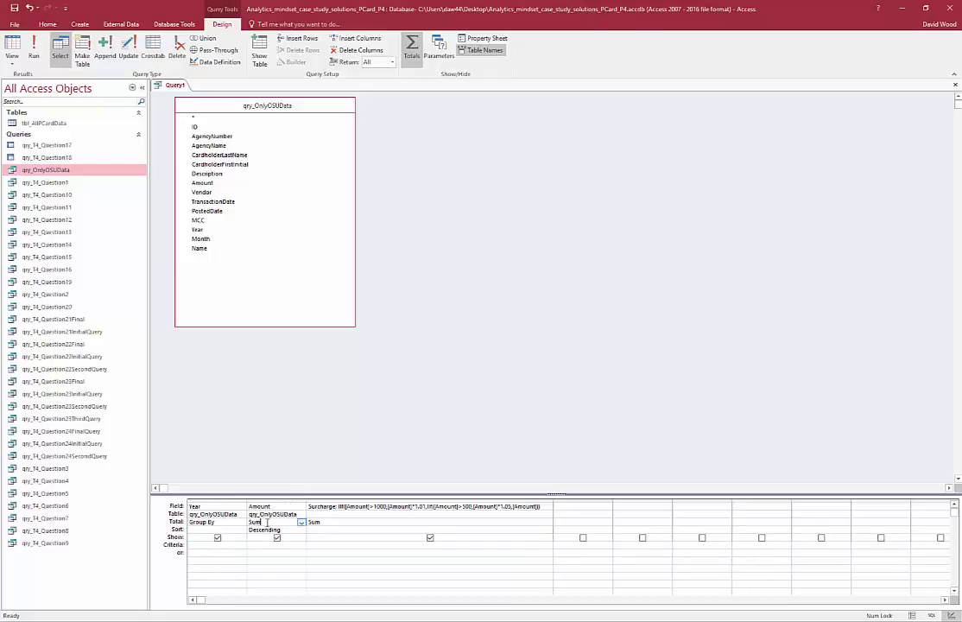
click(332, 522)
click(548, 522)
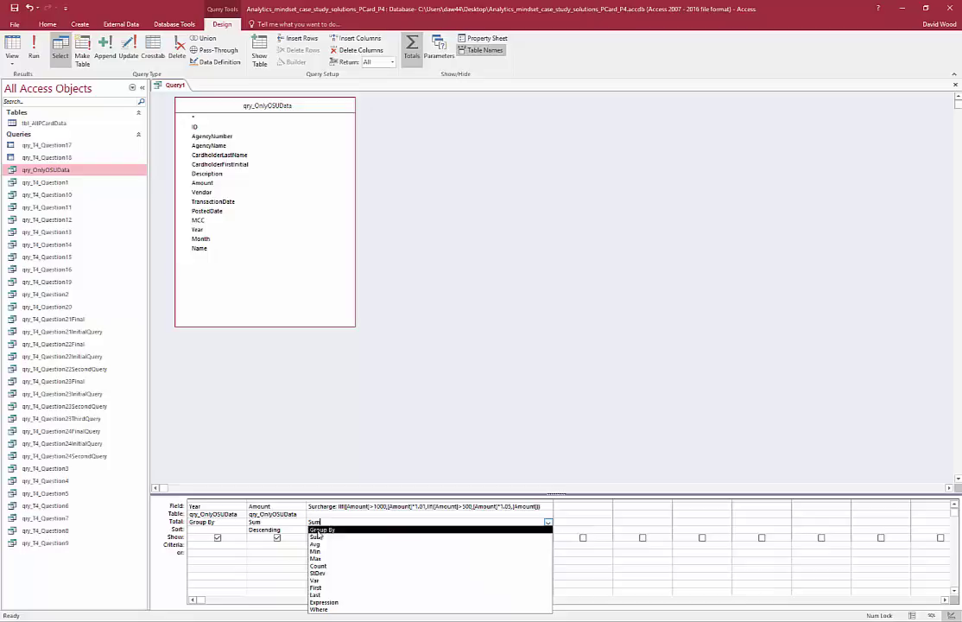
click(338, 507)
click(421, 506)
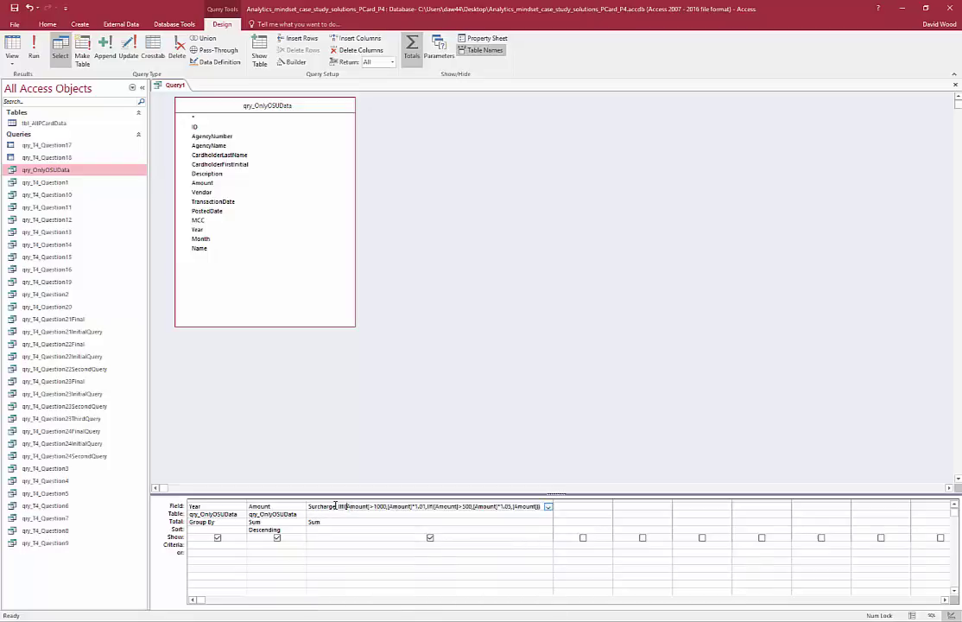
click(32, 51)
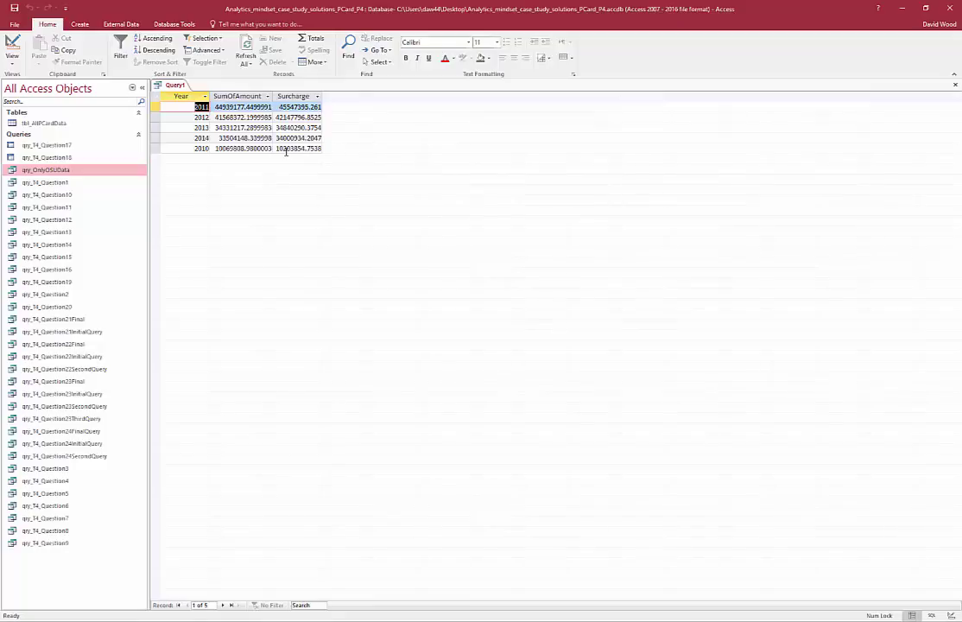
click(17, 39)
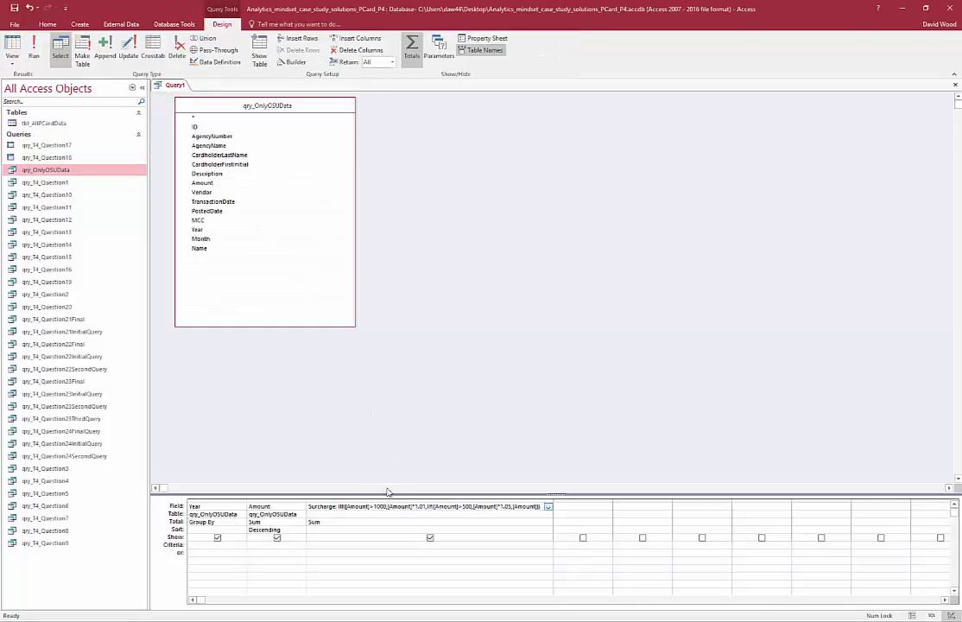
click(346, 506)
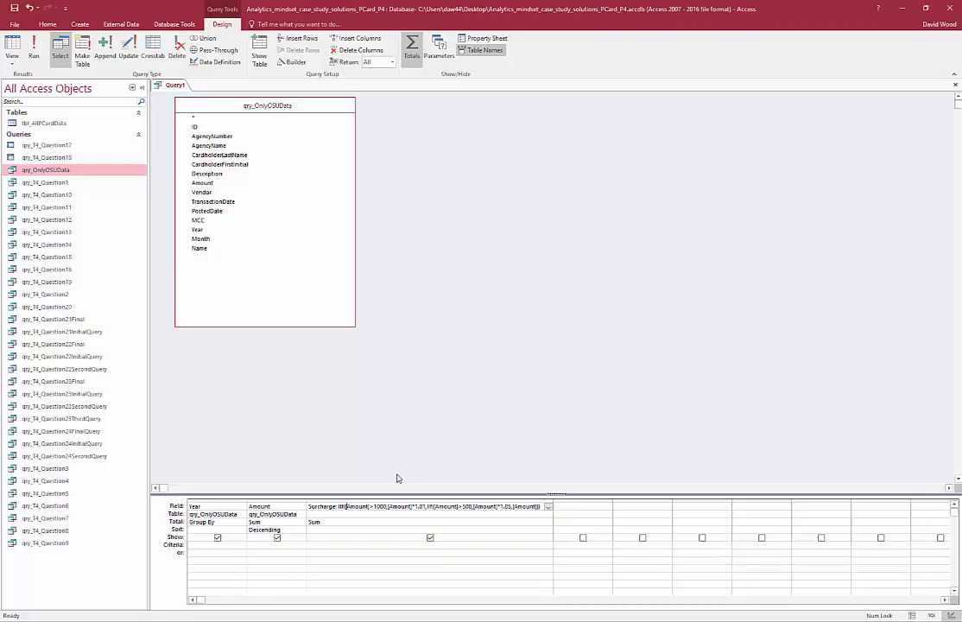
click(347, 507)
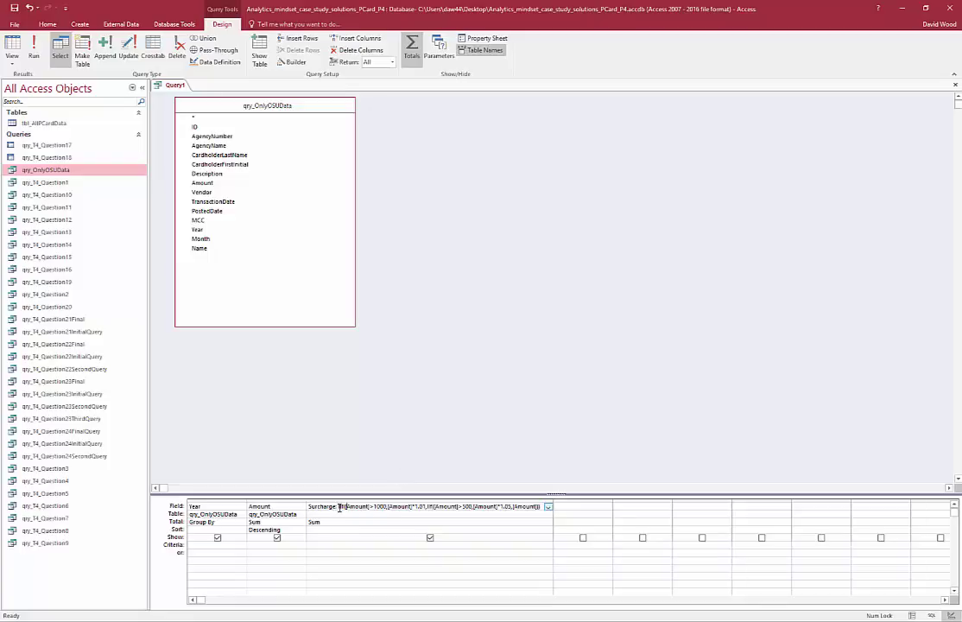